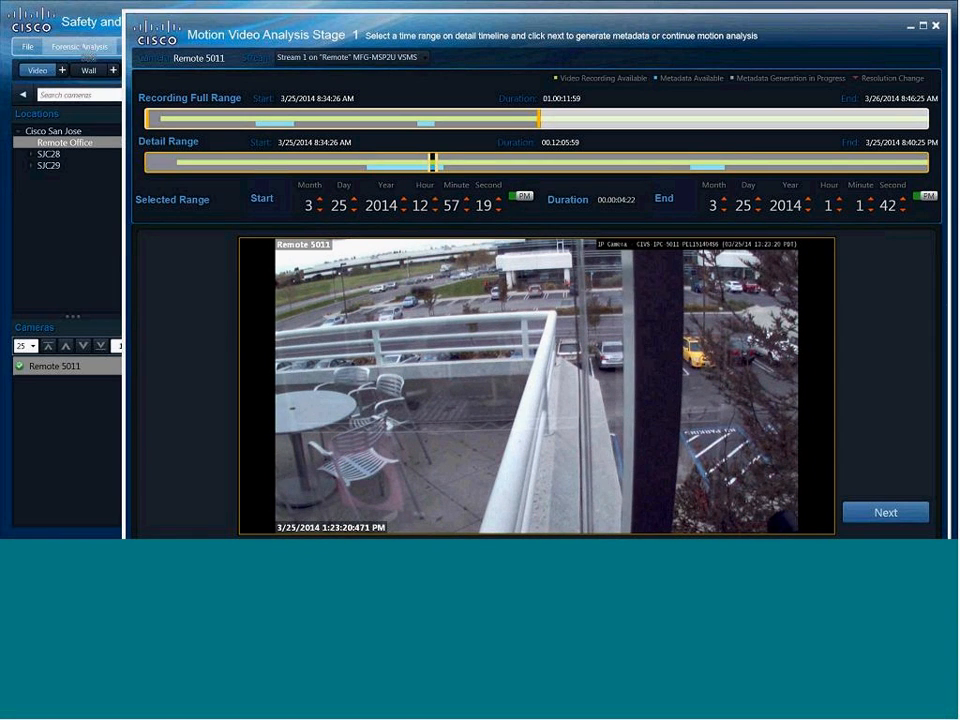
- Open Motion Video Search from the motion analysis features and maximize the Stage 1 analysis window
{"action": "left_click", "coordinate": [80, 47]}
{"action": "mouse_move", "coordinate": [85, 92]}
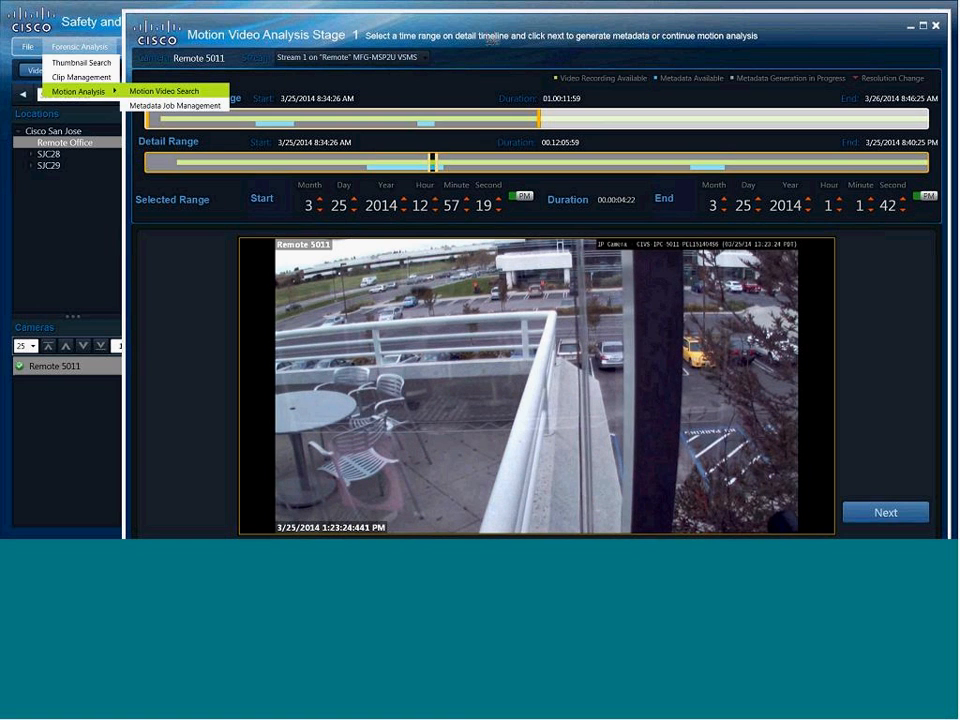
{"action": "left_click", "coordinate": [165, 91]}
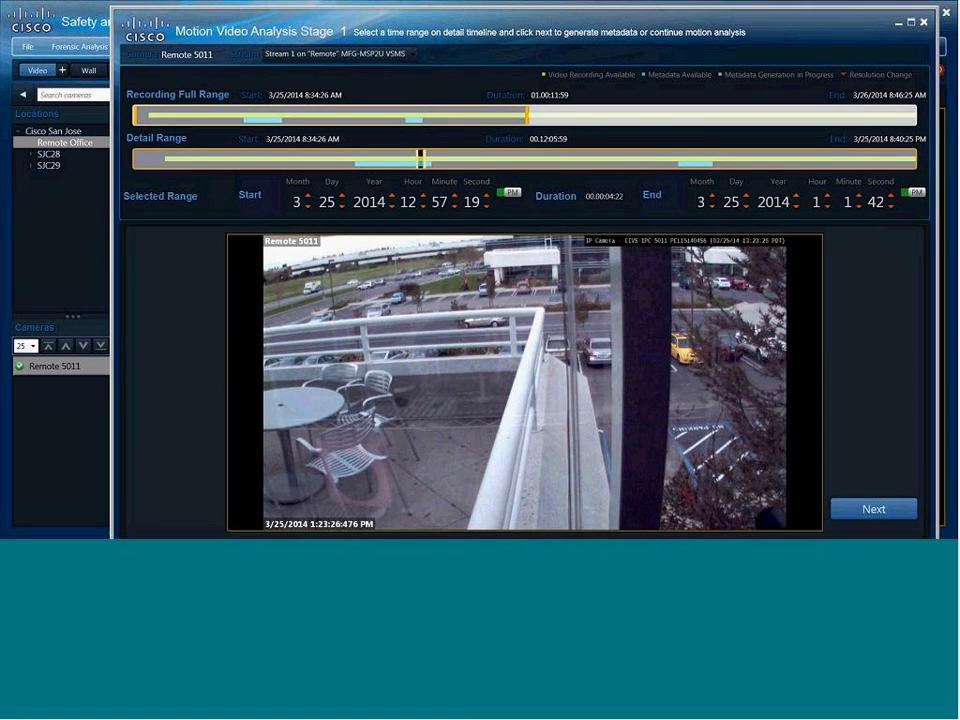
{"action": "left_click", "coordinate": [911, 22]}
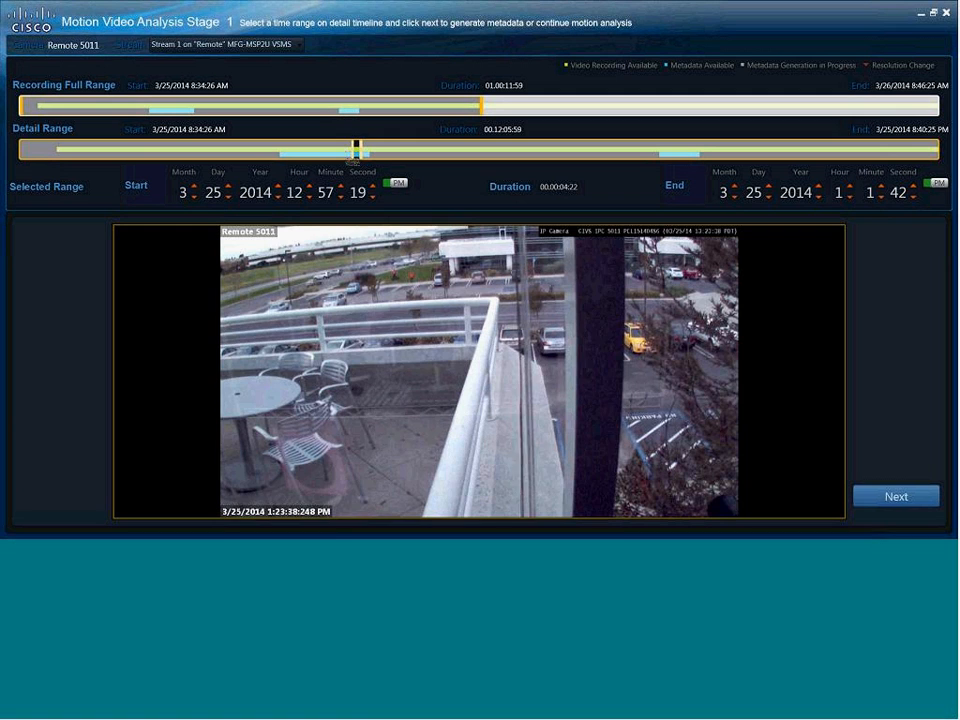
- Adjust the selected range on the detail timeline to about 12:14:58 PM through 12:30:01 PM on 3/25/2014
{"action": "left_click_drag", "start_coordinate": [353, 149], "coordinate": [344, 149]}
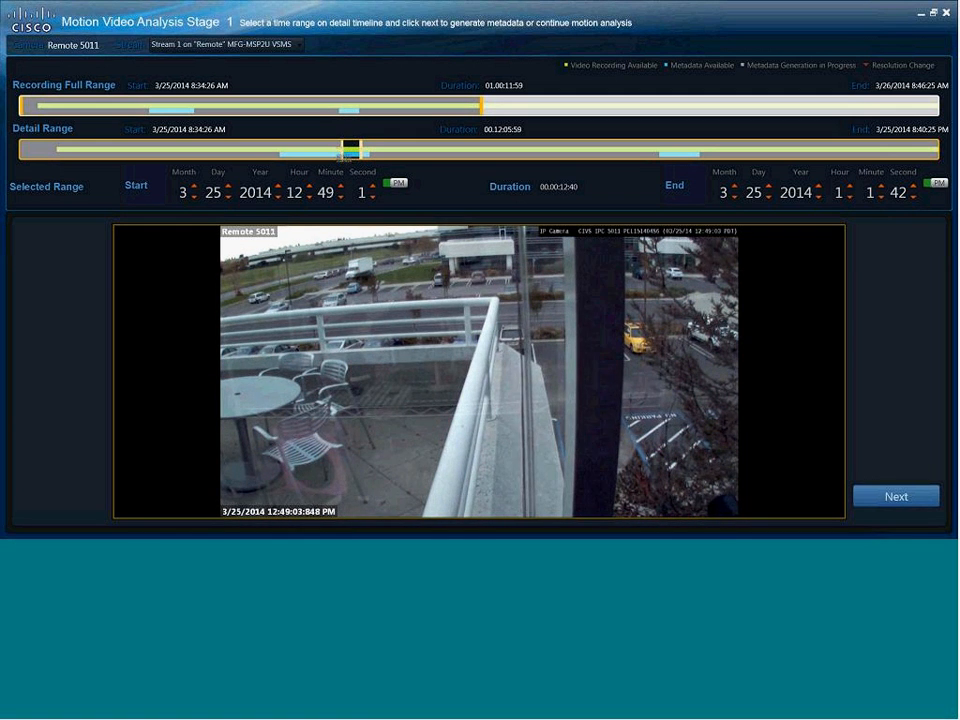
{"action": "left_click_drag", "start_coordinate": [344, 149], "coordinate": [328, 149]}
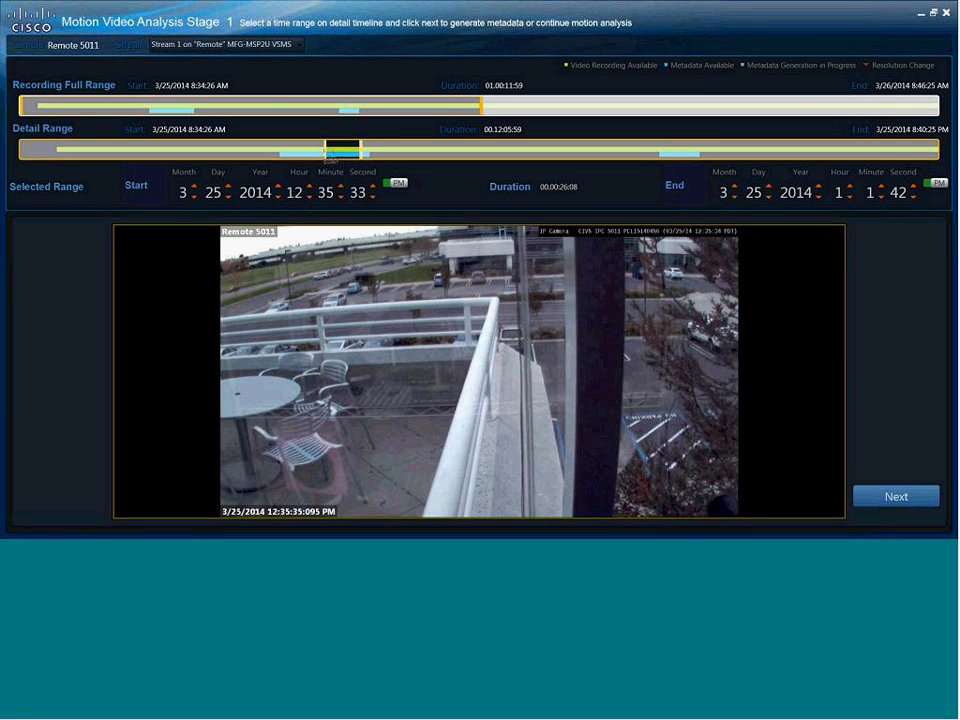
{"action": "left_click_drag", "start_coordinate": [320, 156], "coordinate": [297, 158]}
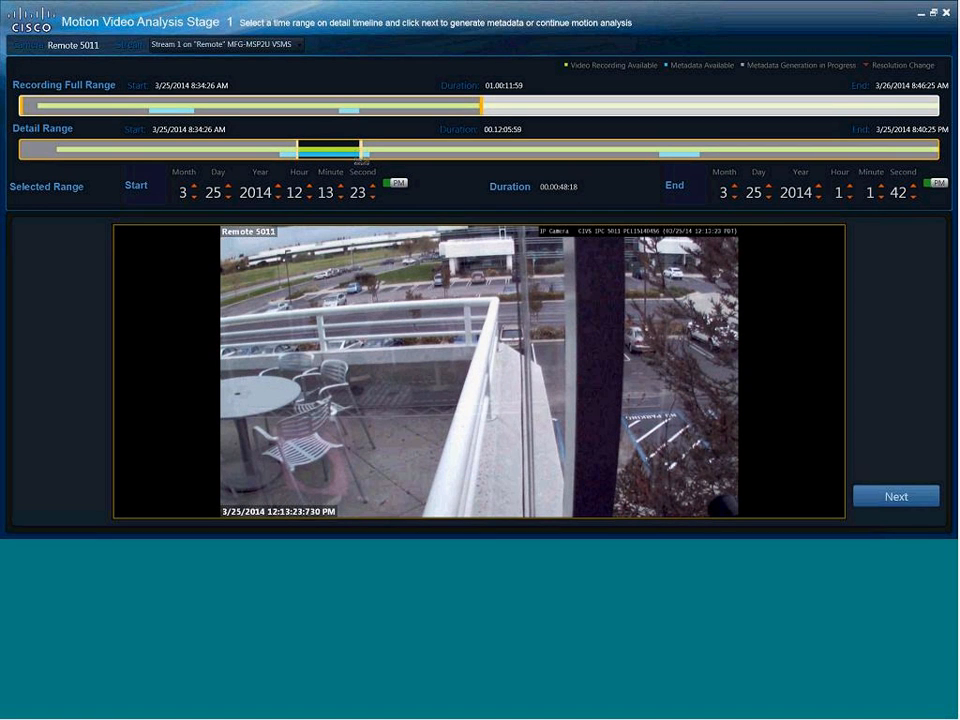
{"action": "left_click_drag", "start_coordinate": [361, 159], "coordinate": [320, 160]}
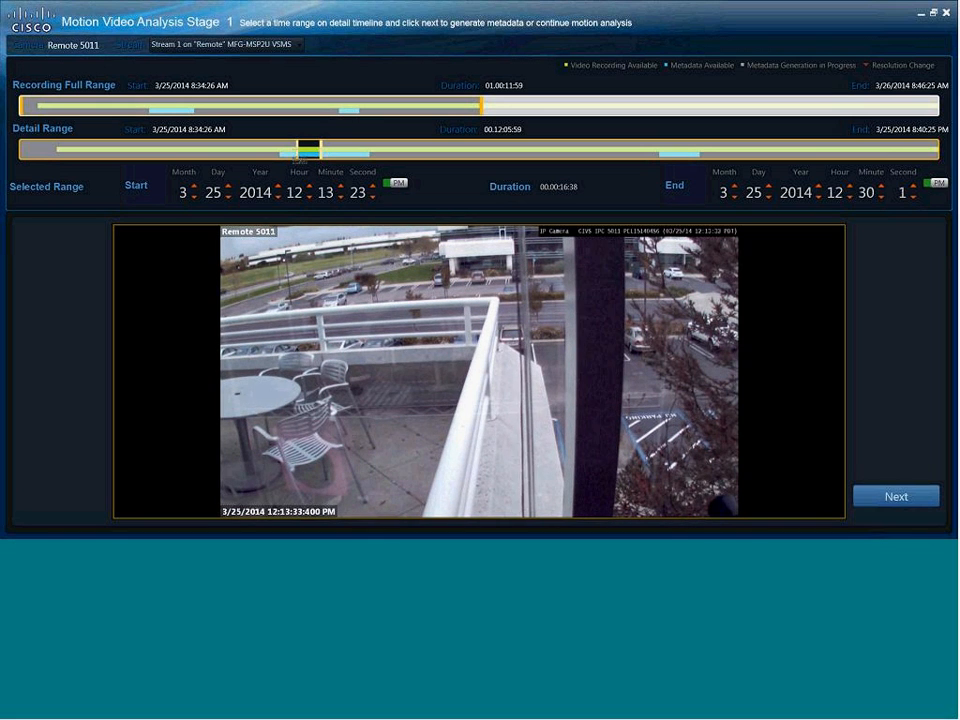
{"action": "left_click_drag", "start_coordinate": [298, 148], "coordinate": [300, 148]}
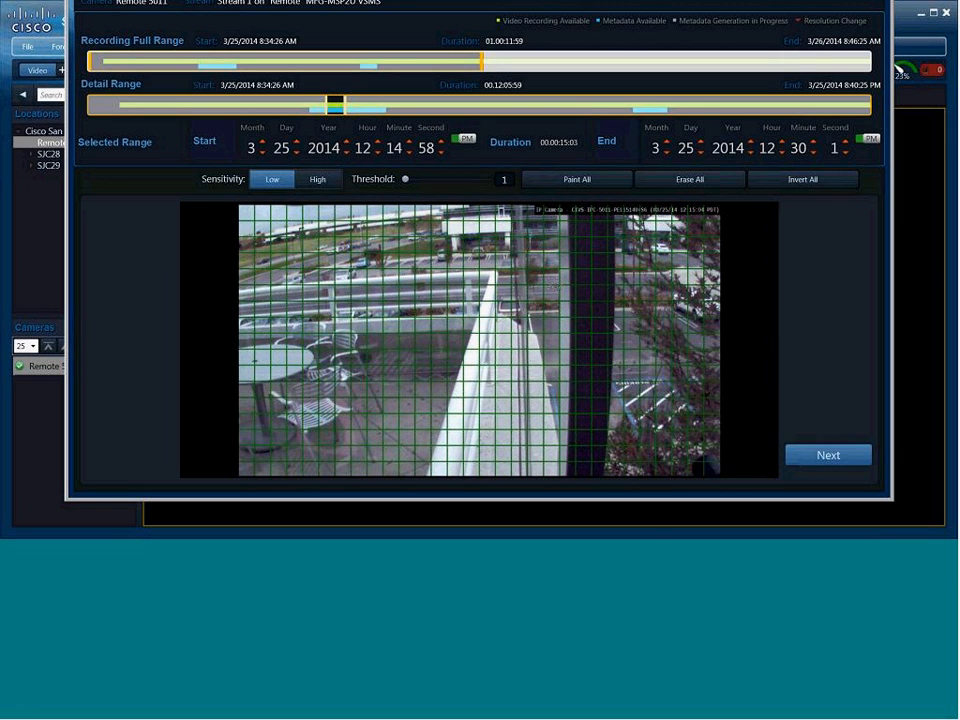
- Paint the motion detection grid cells over the strip of road between the balcony wall and the dark pillar
{"action": "left_click", "coordinate": [544, 276]}
{"action": "left_click", "coordinate": [544, 293]}
{"action": "left_click", "coordinate": [546, 309]}
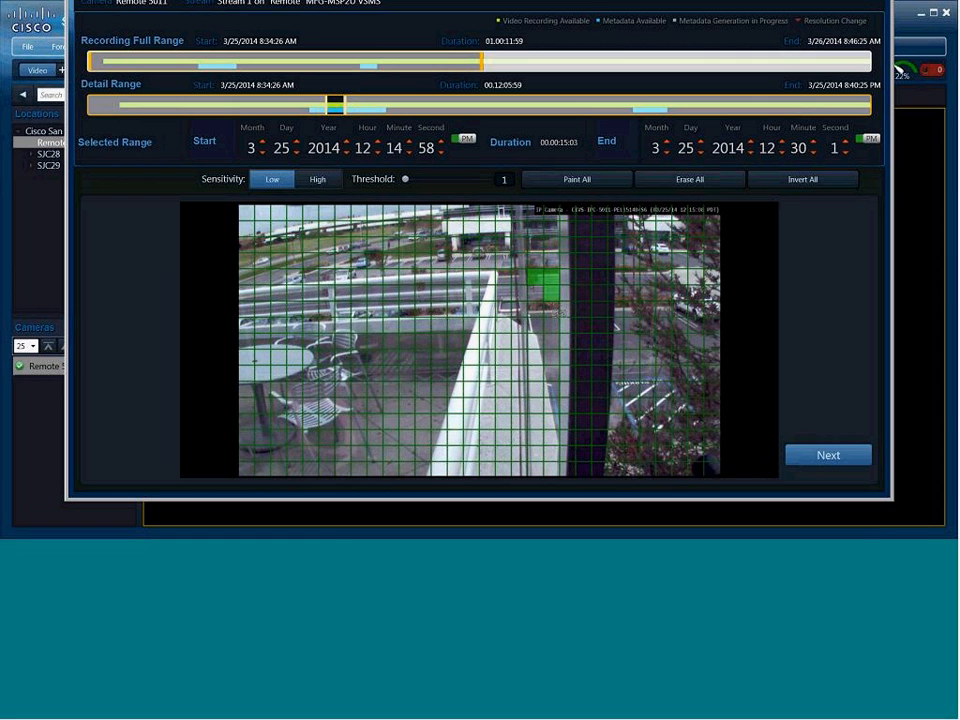
{"action": "left_click", "coordinate": [554, 338]}
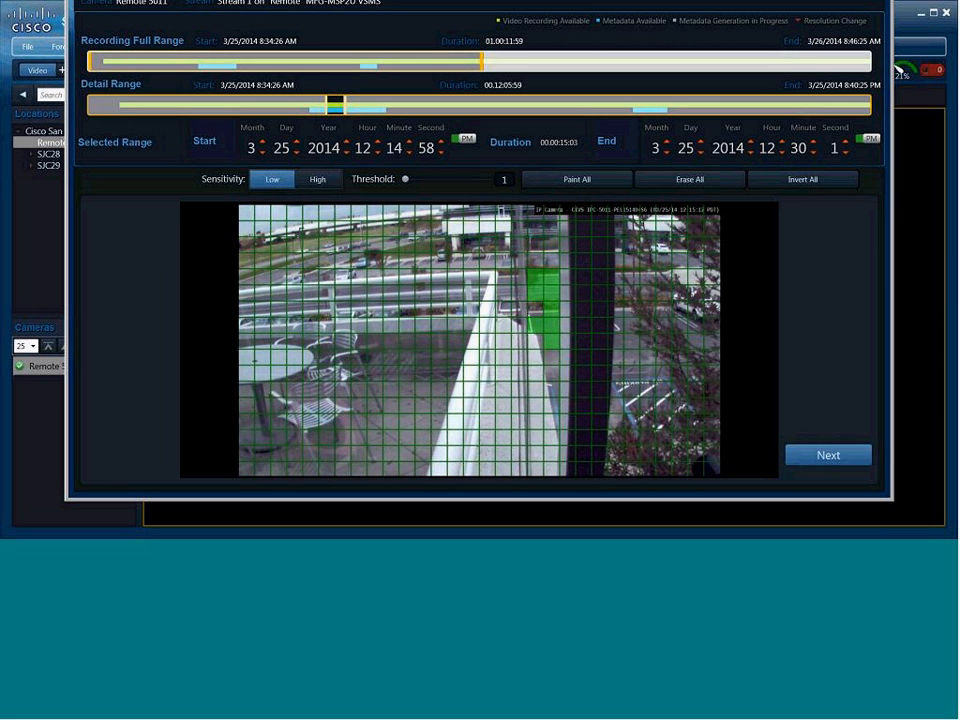
{"action": "left_click", "coordinate": [566, 358]}
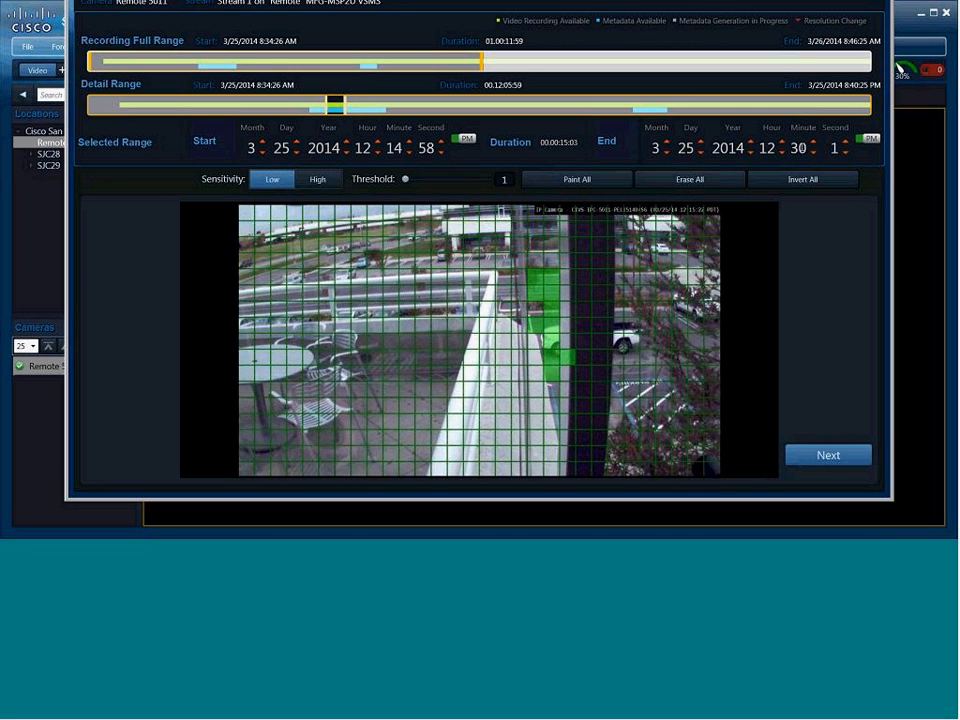
- Set the selected range's end minute to 28 and run the motion search
{"action": "type", "text": "28"}
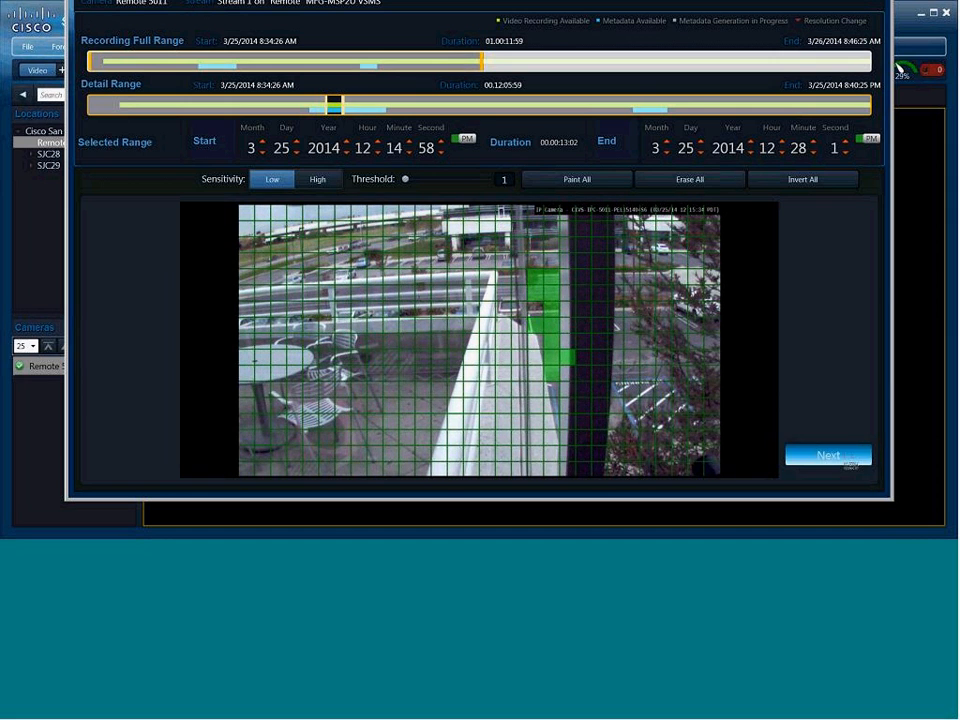
{"action": "left_click", "coordinate": [849, 462]}
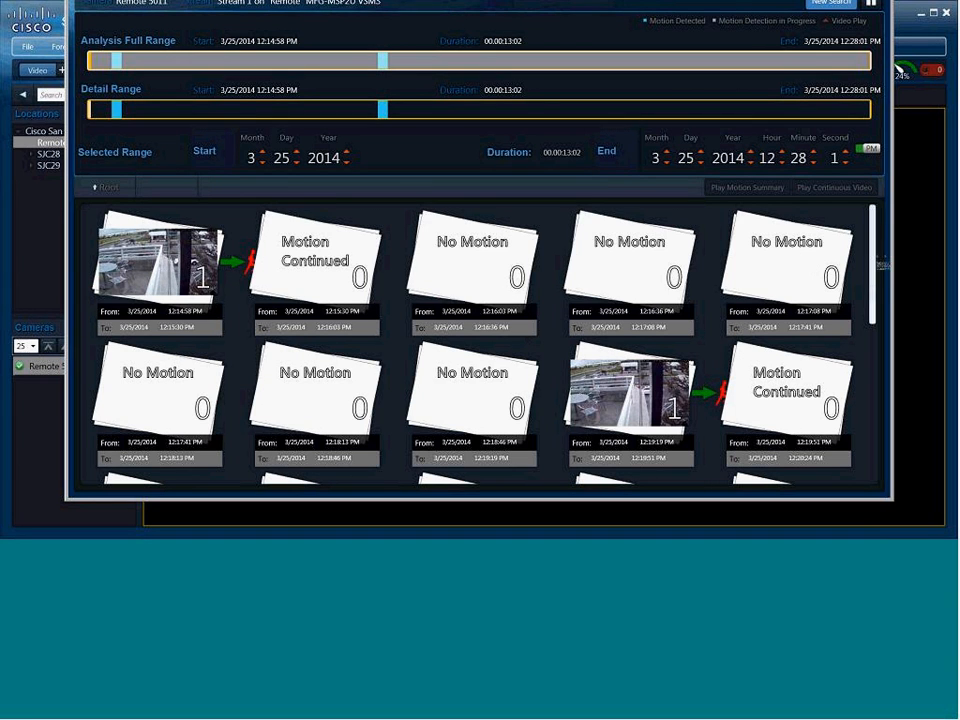
- Browse the motion results and play the motion clip from the 12:14:58 PM to 12:15:30 PM segment
{"action": "scroll", "coordinate": [878, 265], "scroll_direction": "down", "scroll_amount": 2}
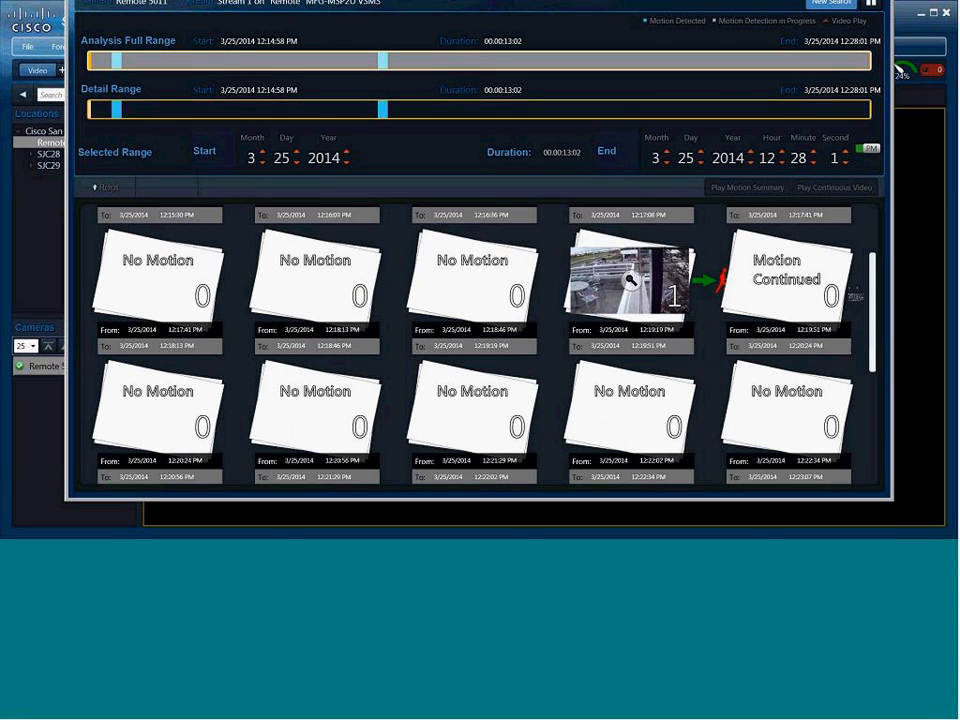
{"action": "left_click_drag", "start_coordinate": [878, 333], "coordinate": [878, 260]}
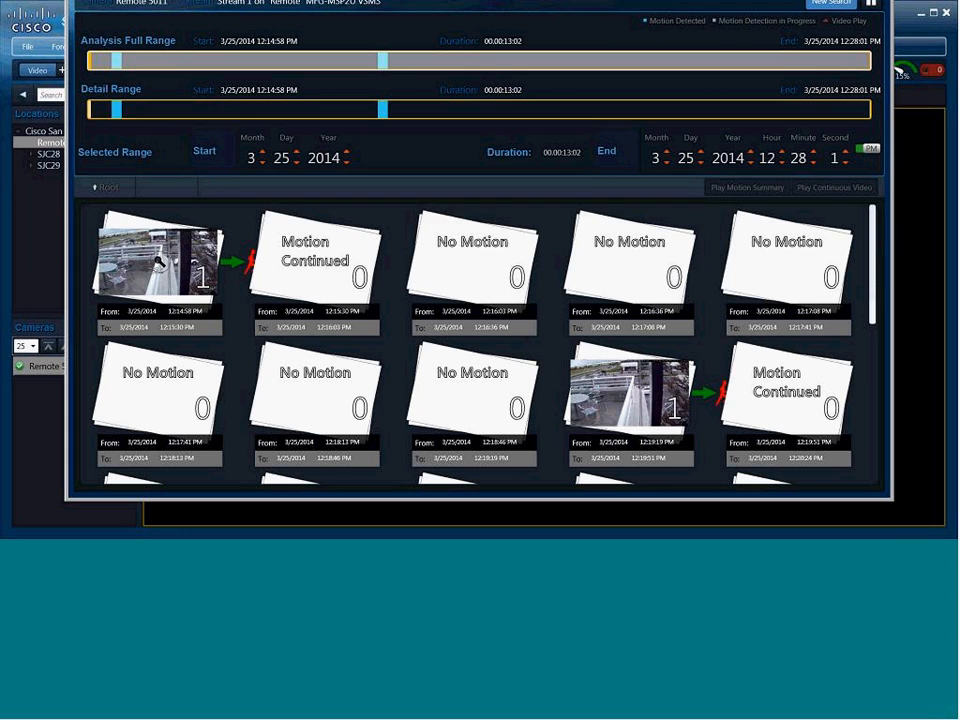
{"action": "left_click", "coordinate": [158, 262]}
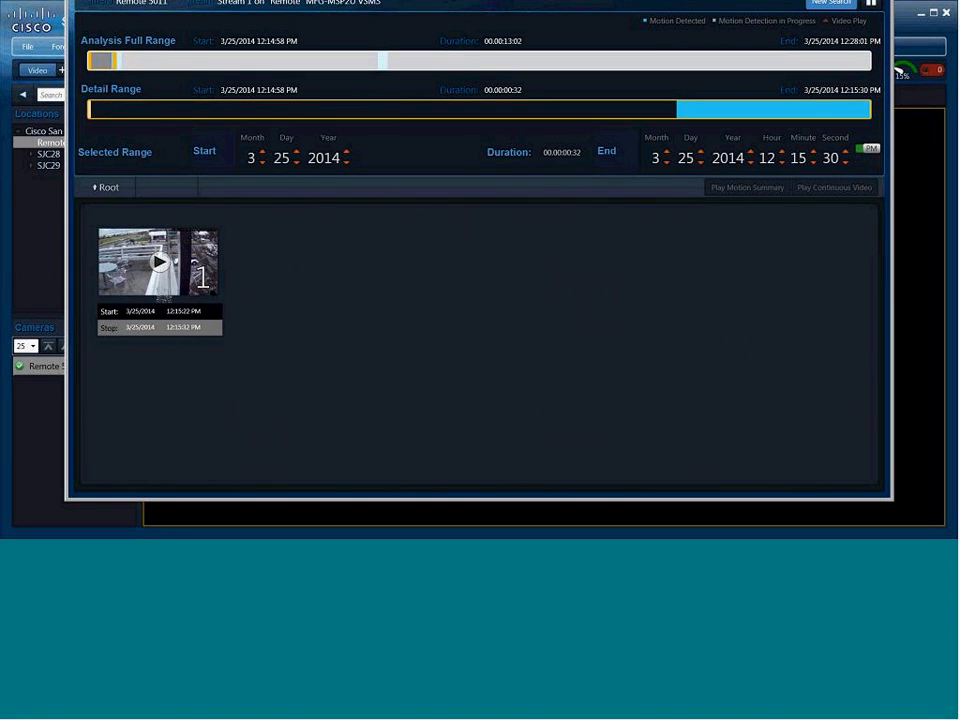
{"action": "left_click", "coordinate": [159, 261]}
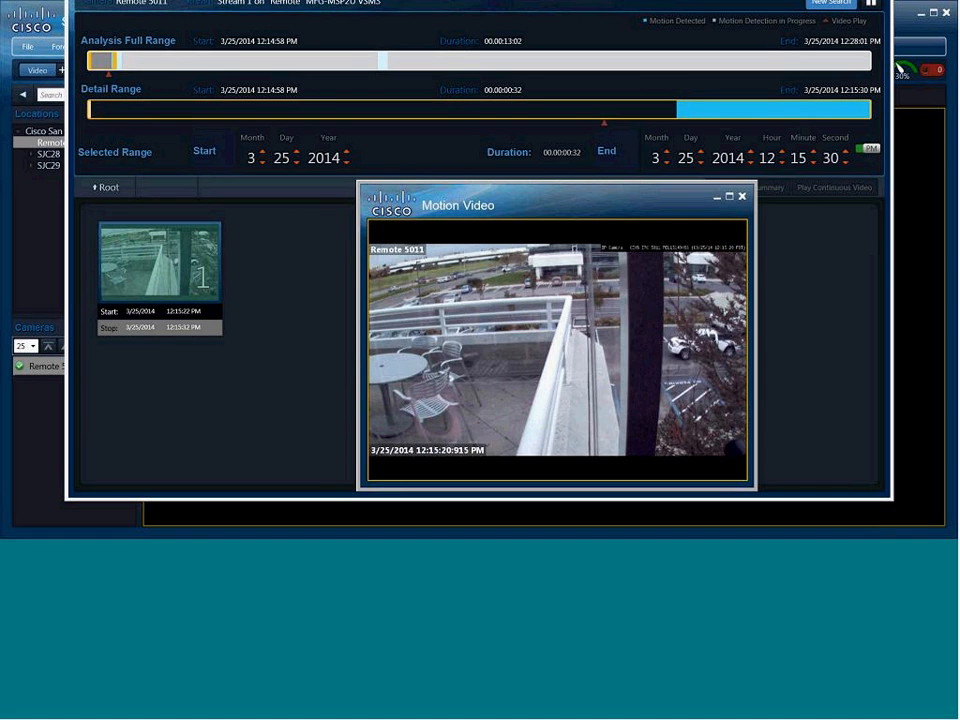
{"action": "left_click_drag", "start_coordinate": [588, 212], "coordinate": [551, 195]}
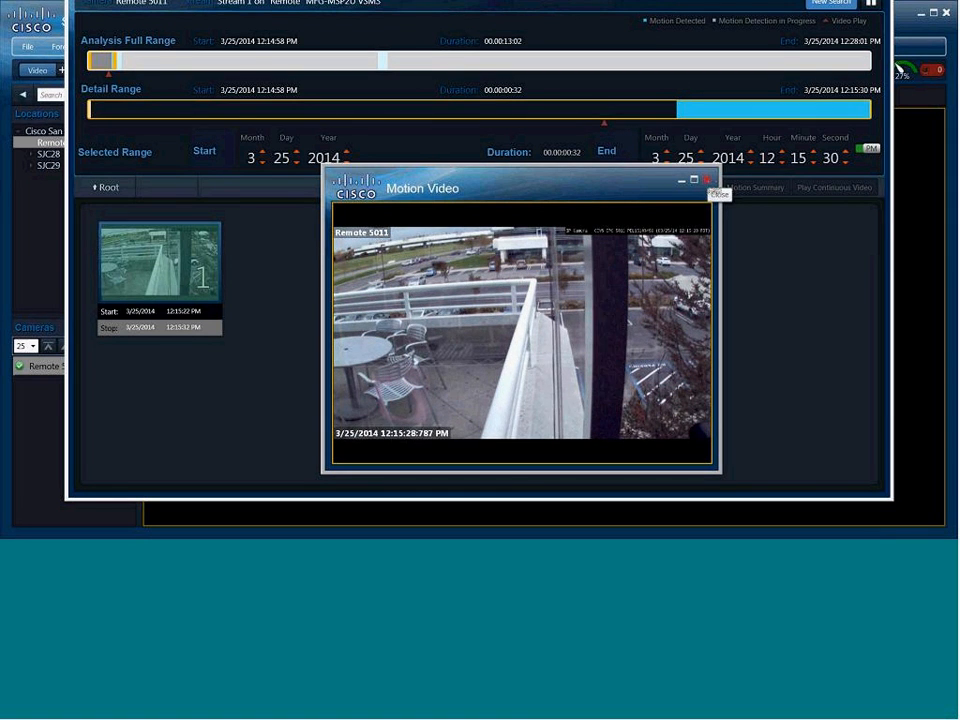
- Close the motion clip and switch back from PowerPoint to the Motion Video Analysis Stage 3 window
{"action": "key", "text": "alt+Tab"}
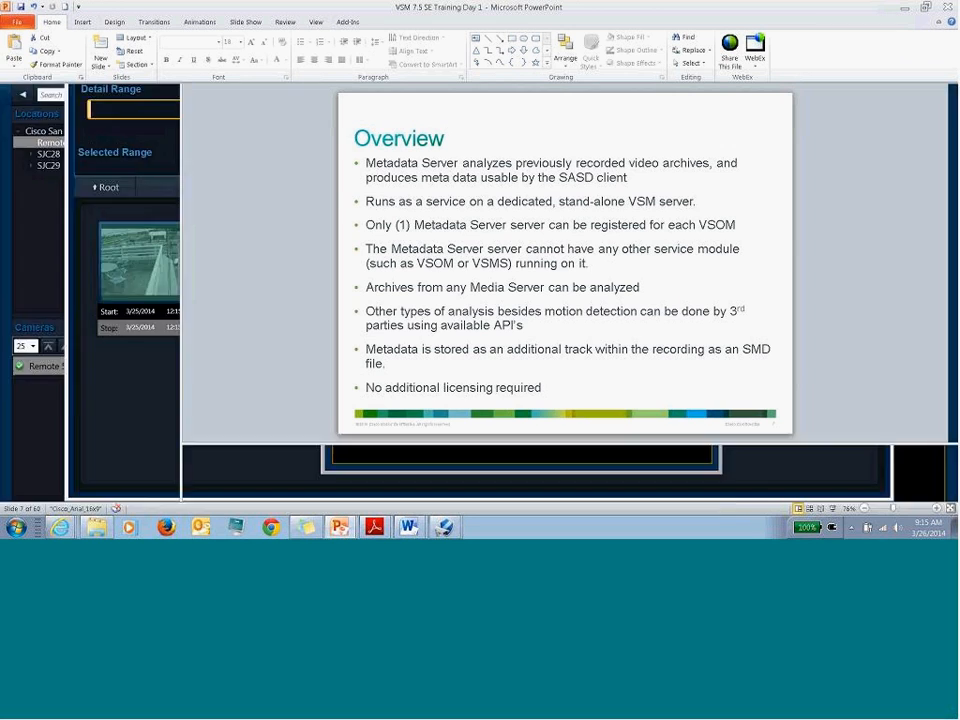
{"action": "mouse_move", "coordinate": [447, 524]}
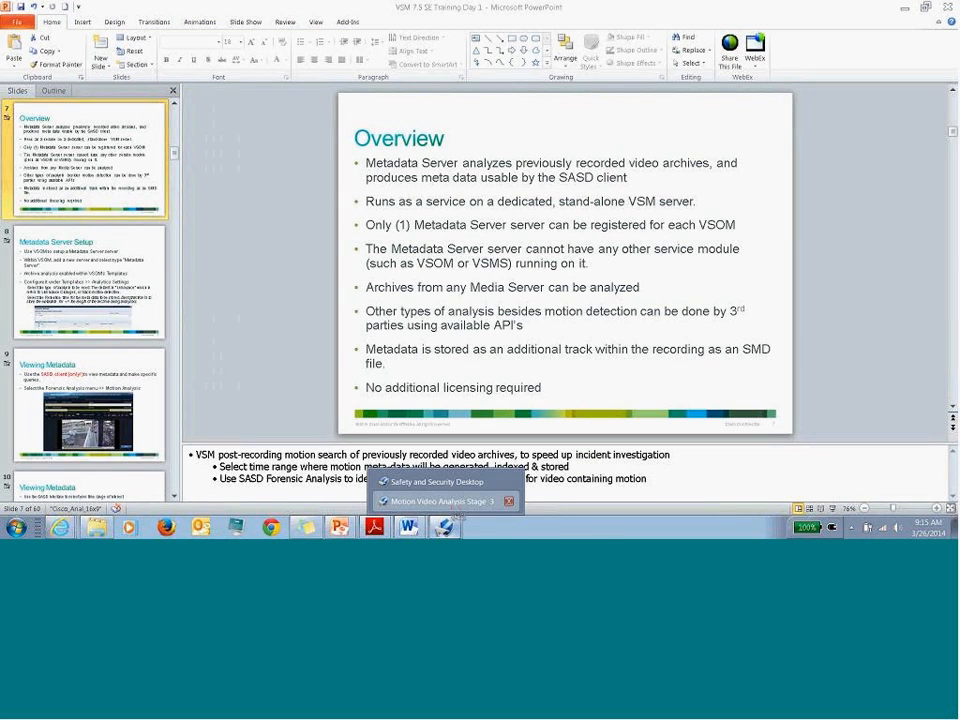
{"action": "left_click", "coordinate": [440, 501]}
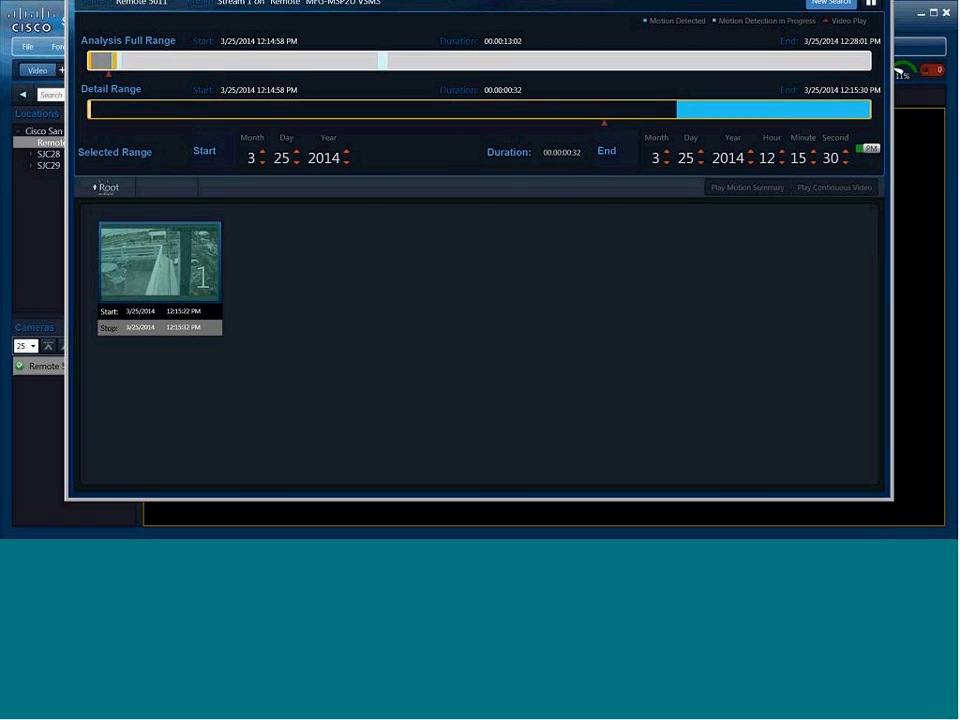
- Return to the root results, play the motion summary, and close its video window
{"action": "left_click", "coordinate": [106, 188]}
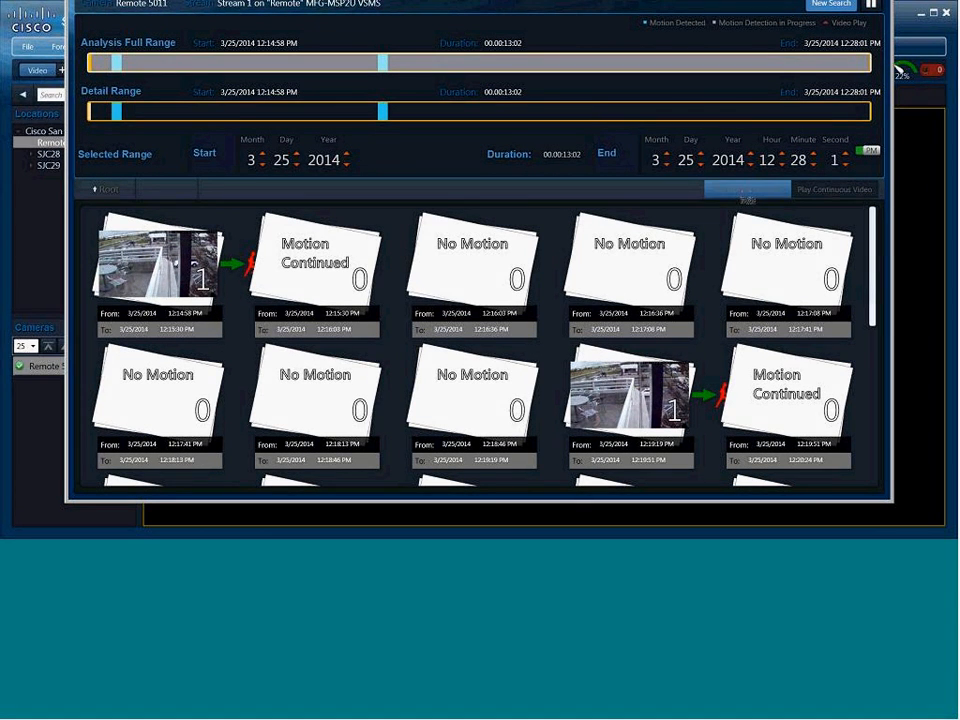
{"action": "left_click", "coordinate": [745, 191]}
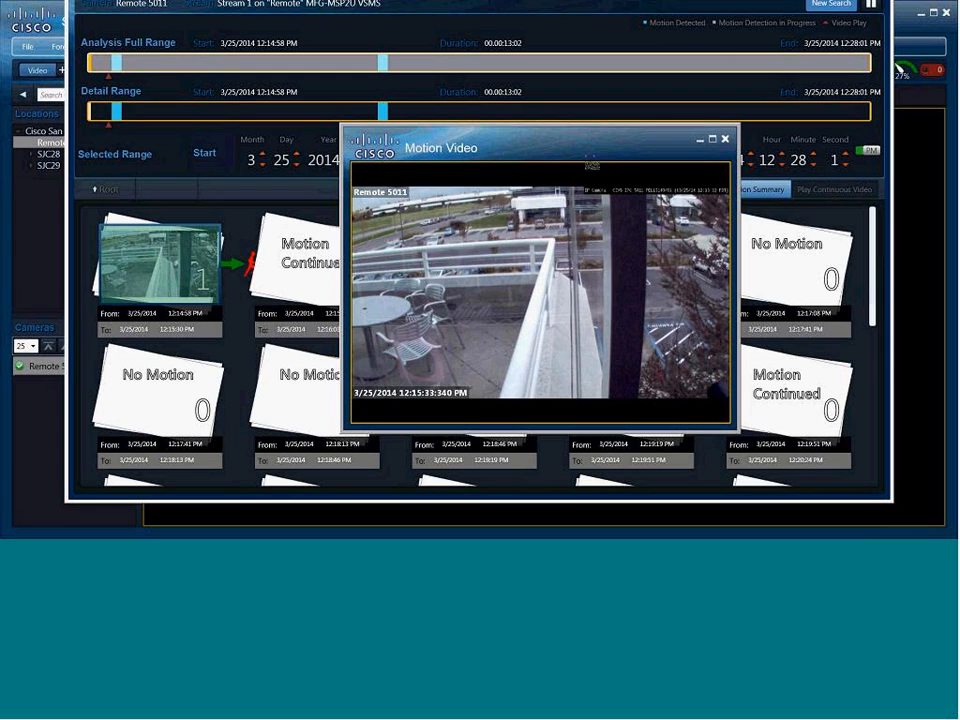
{"action": "left_click_drag", "start_coordinate": [587, 153], "coordinate": [597, 175]}
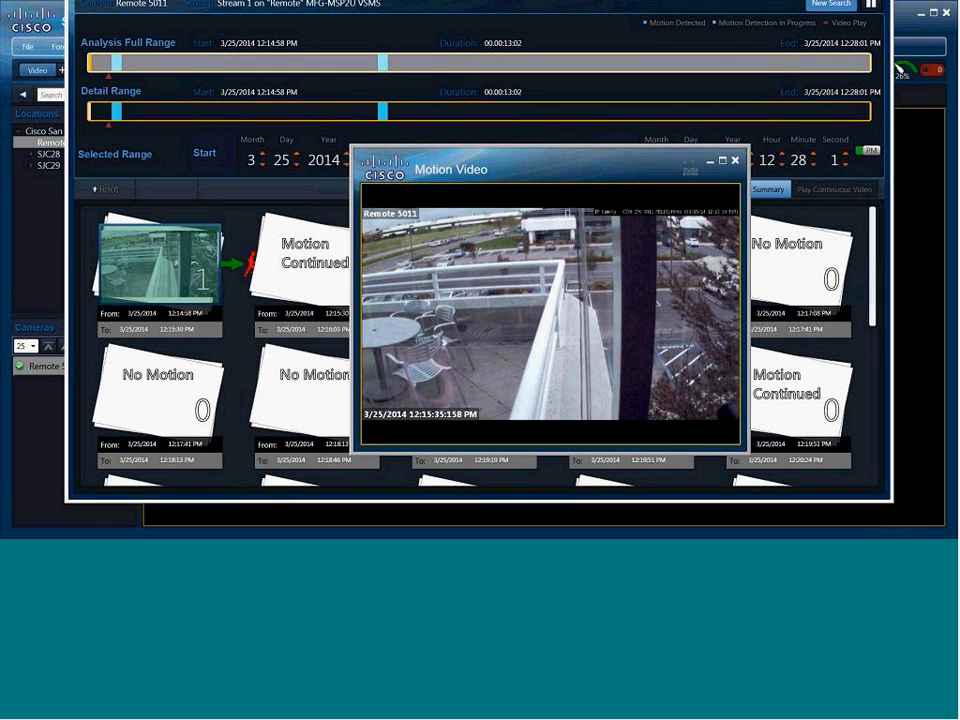
{"action": "left_click", "coordinate": [735, 161]}
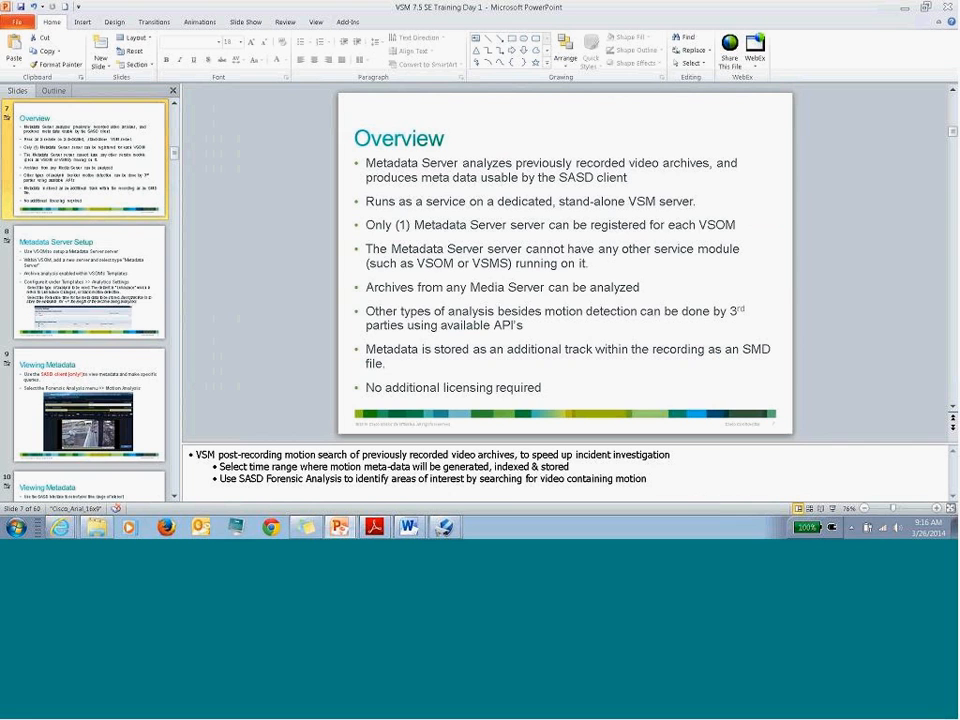
- In PowerPoint, start the slide show from the Overview slide
{"action": "left_click", "coordinate": [832, 508]}
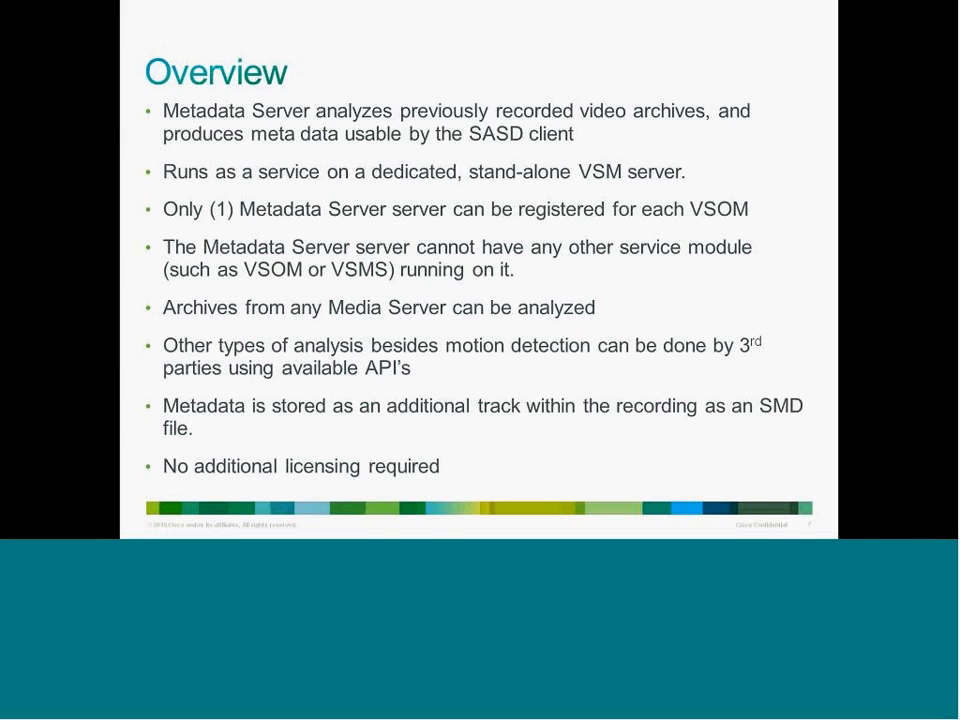
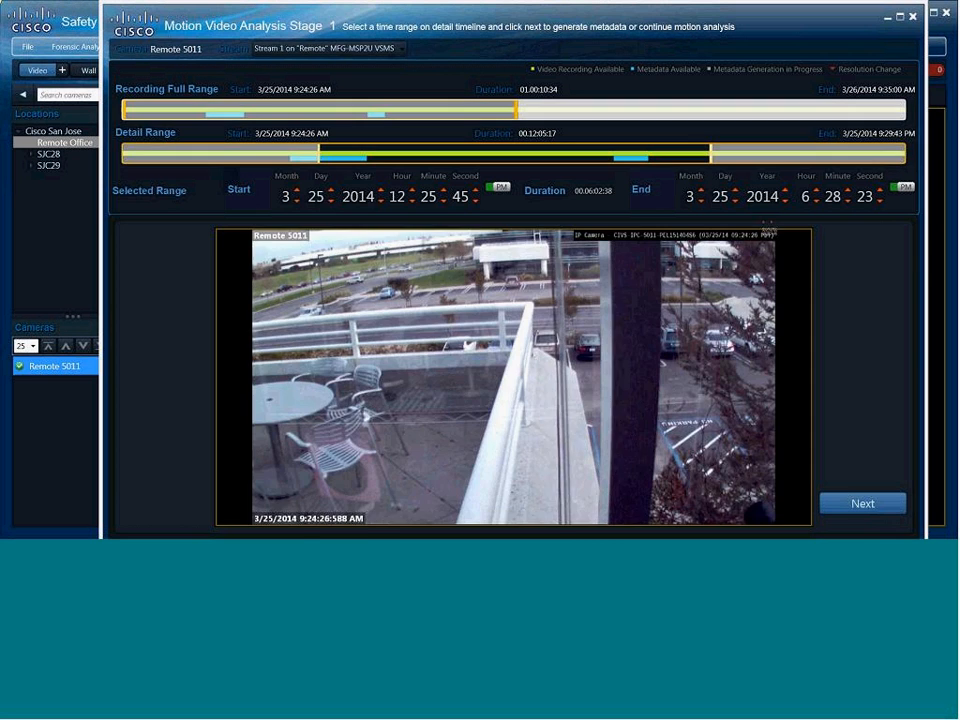
- Maximize the Stage 1 analysis window and narrow the detail range to about 11:58:40 AM through 4:07:00 PM on 3/25/2014
{"action": "left_click", "coordinate": [899, 16]}
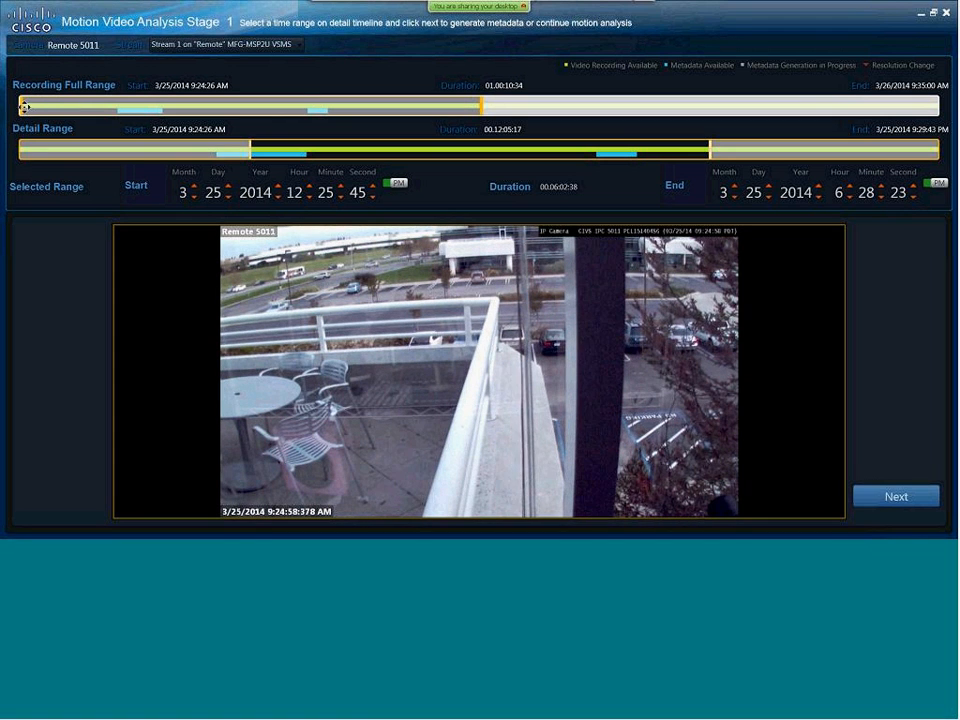
{"action": "left_click_drag", "start_coordinate": [22, 115], "coordinate": [109, 113]}
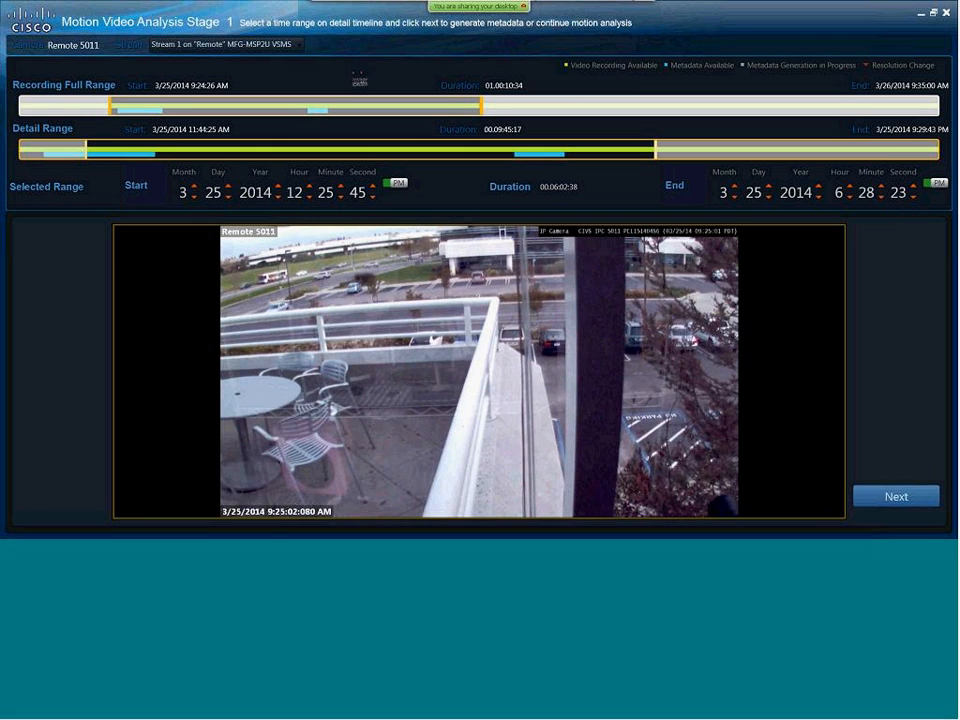
{"action": "left_click_drag", "start_coordinate": [483, 113], "coordinate": [266, 118]}
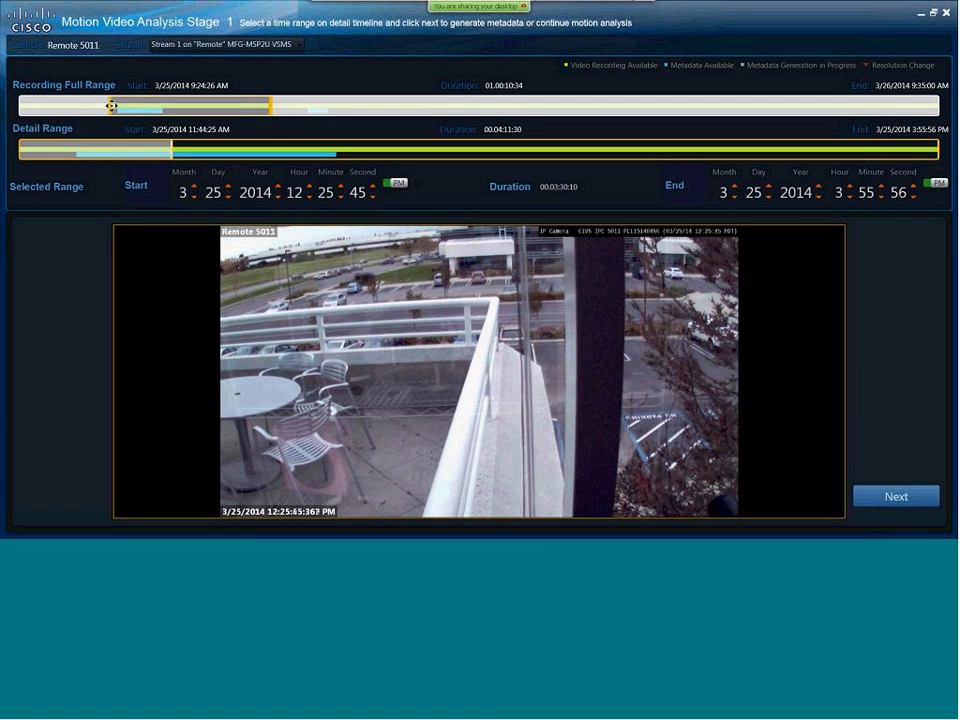
{"action": "left_click_drag", "start_coordinate": [112, 115], "coordinate": [118, 115]}
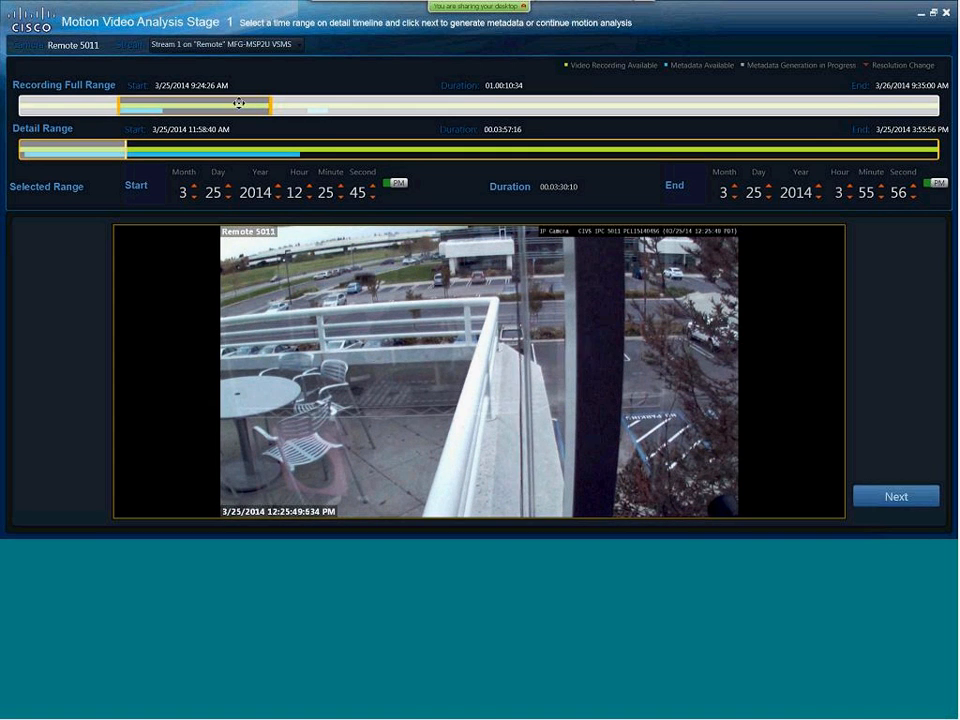
{"action": "left_click_drag", "start_coordinate": [271, 110], "coordinate": [277, 110]}
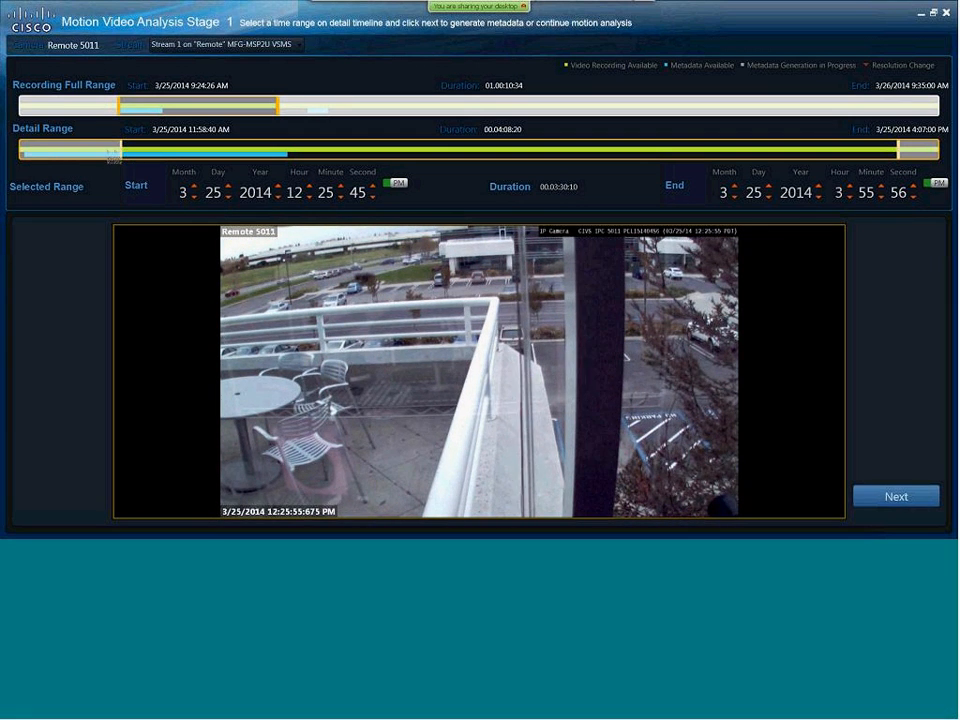
- Set the selected range to about 1:10:41 PM through 1:30:26 PM on the detail timeline, with 30 as the end minute
{"action": "left_click_drag", "start_coordinate": [121, 152], "coordinate": [287, 163]}
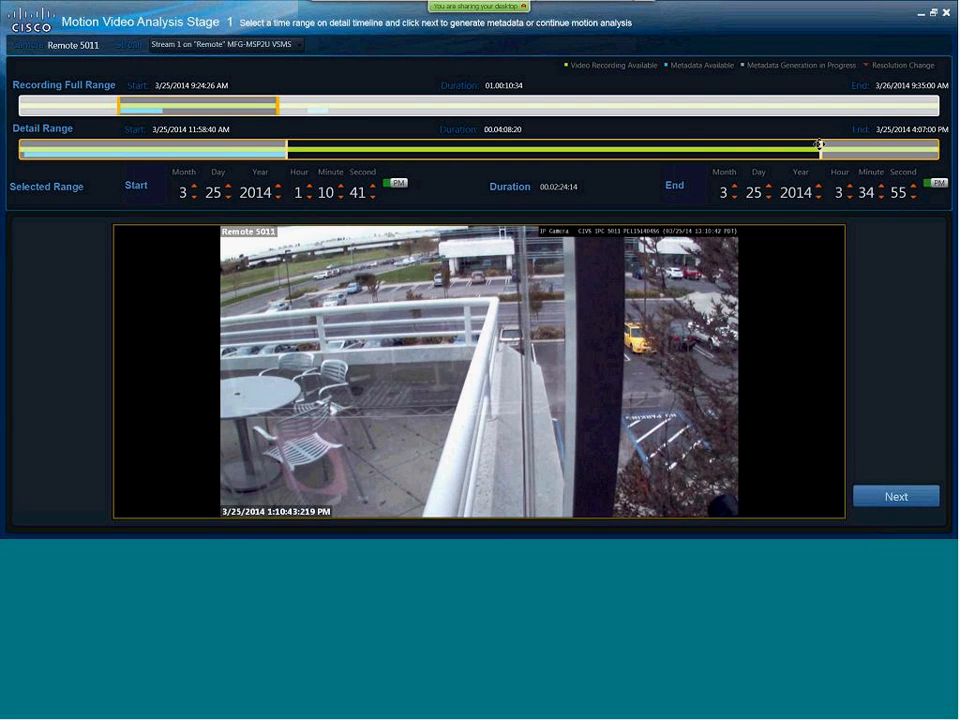
{"action": "left_click_drag", "start_coordinate": [820, 145], "coordinate": [355, 146]}
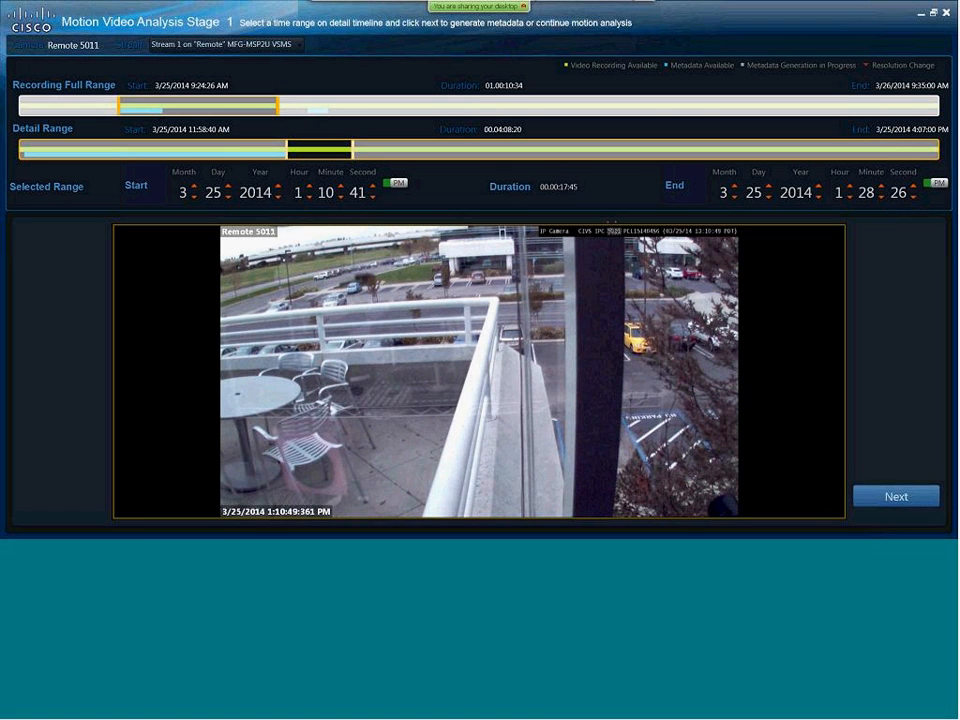
{"action": "left_click", "coordinate": [866, 192]}
{"action": "type", "text": "30"}
{"action": "key", "text": "Return"}
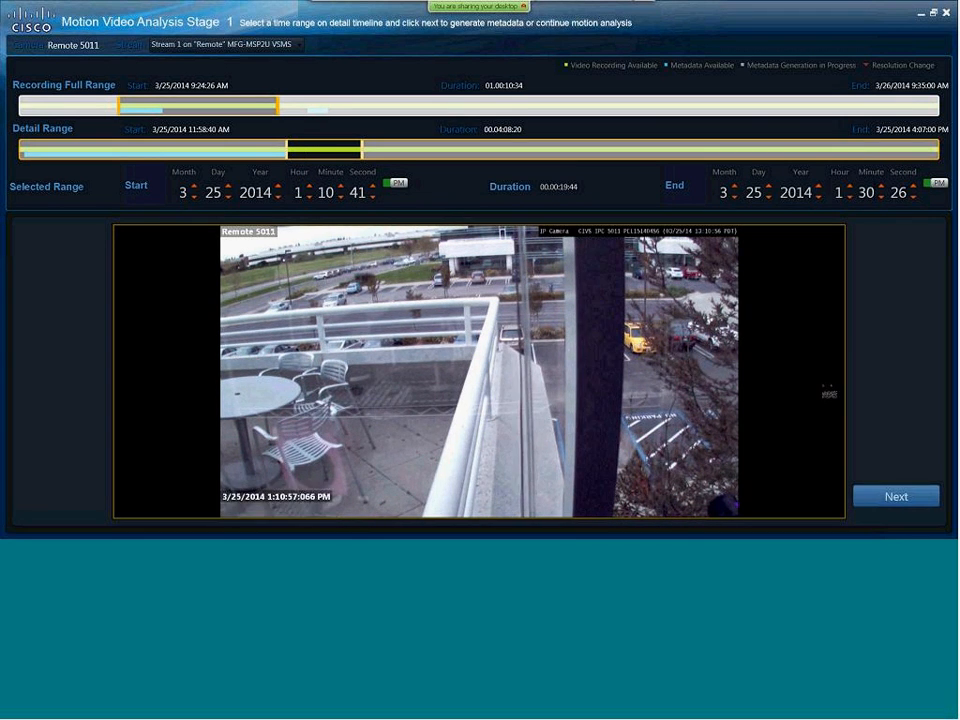
- Start metadata generation for the selected range and open Metadata Job Management to check the jobs
{"action": "left_click", "coordinate": [896, 496]}
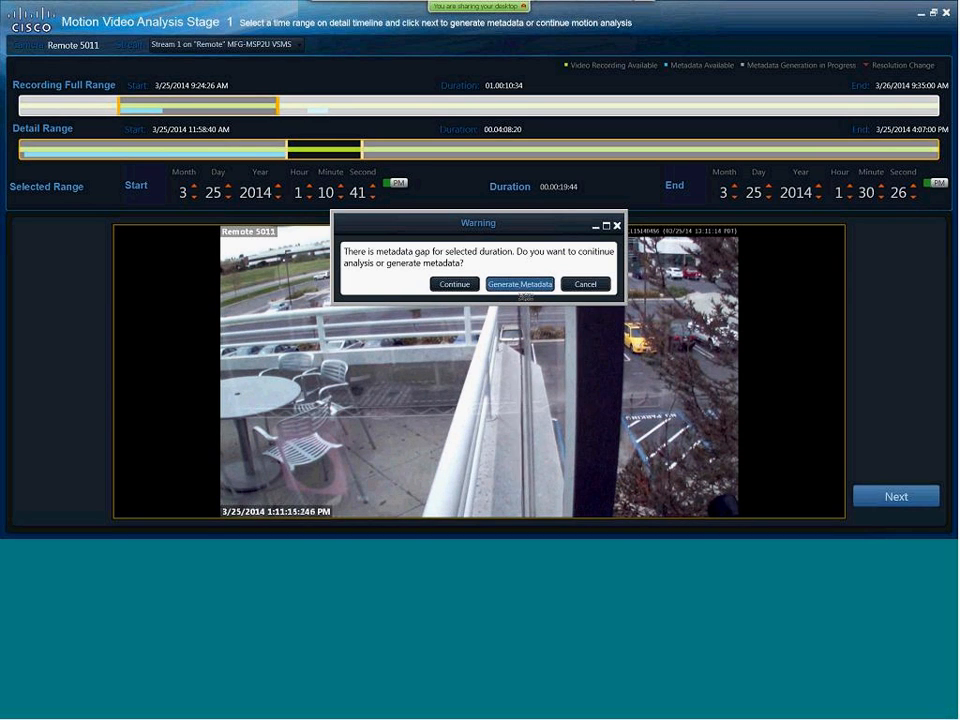
{"action": "left_click", "coordinate": [521, 286]}
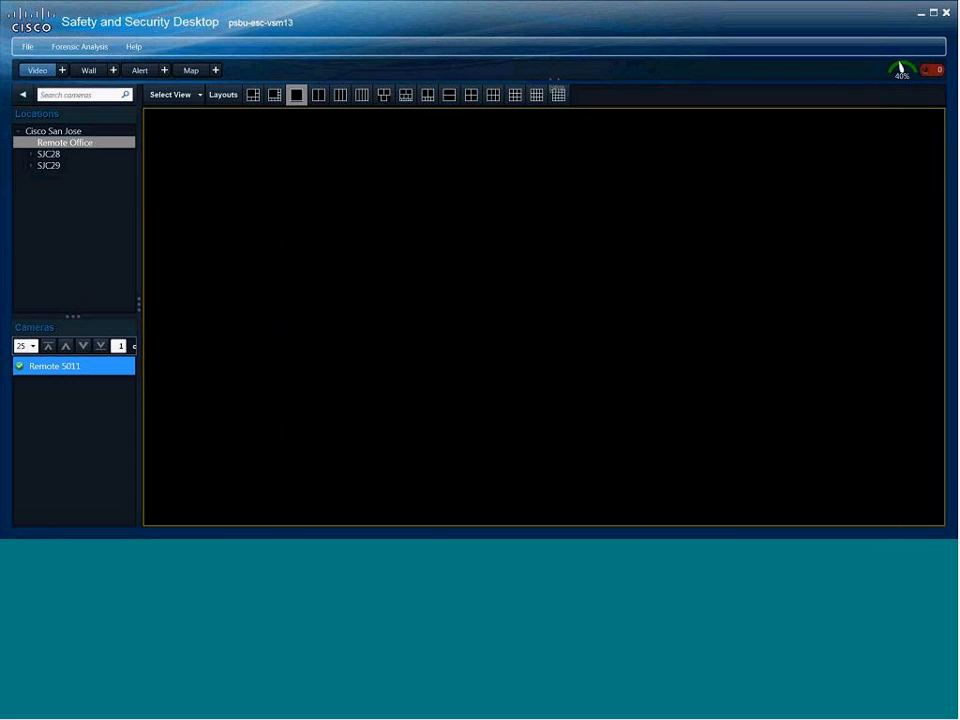
{"action": "left_click", "coordinate": [82, 47]}
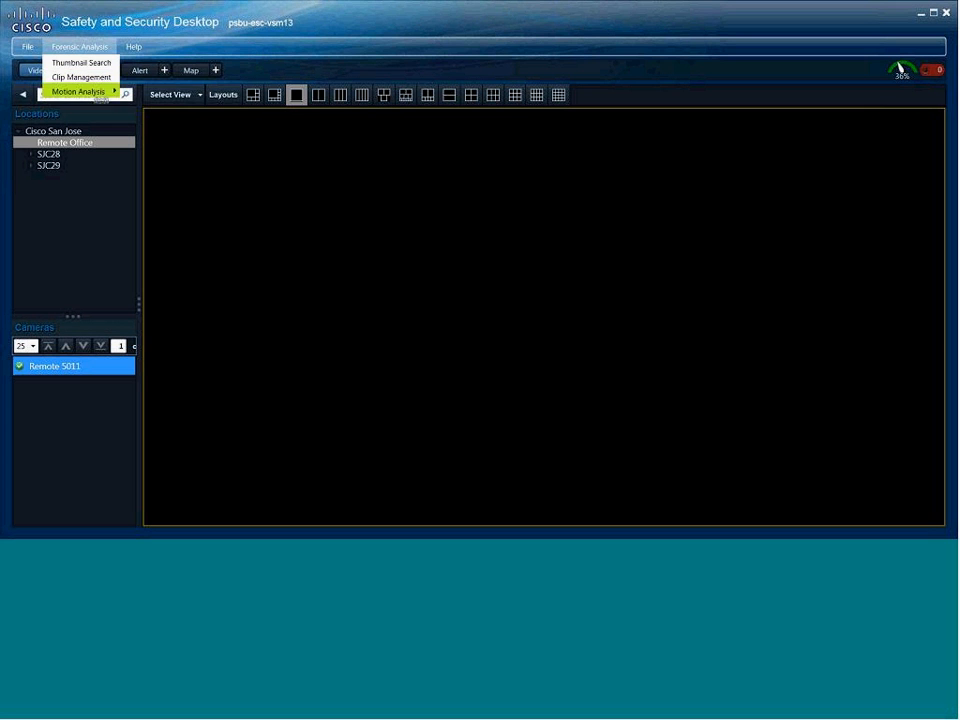
{"action": "mouse_move", "coordinate": [95, 91]}
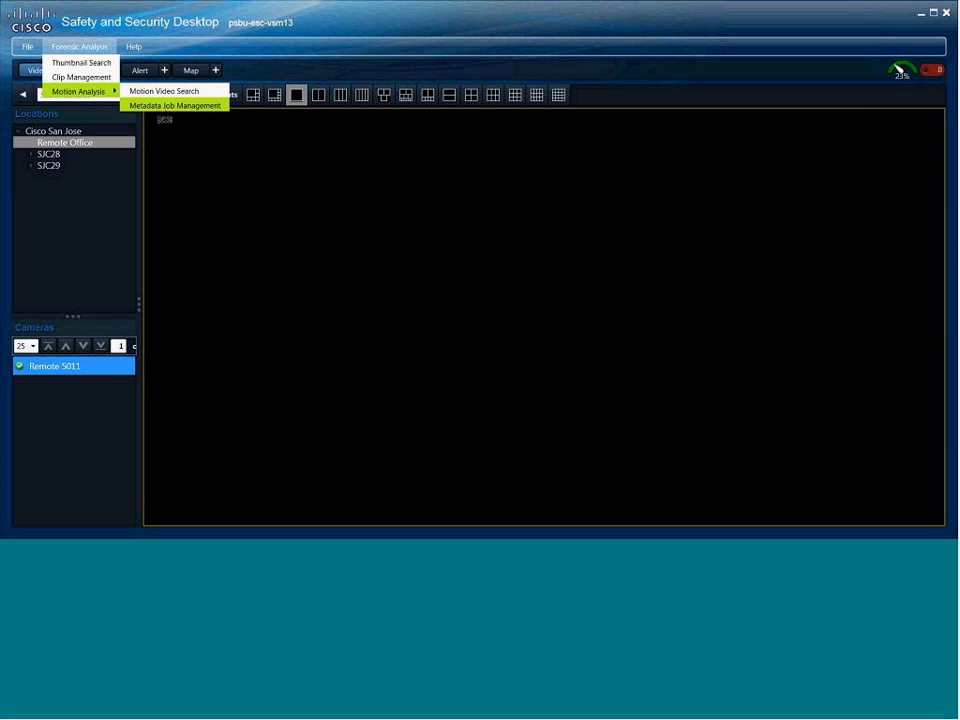
{"action": "left_click", "coordinate": [174, 105]}
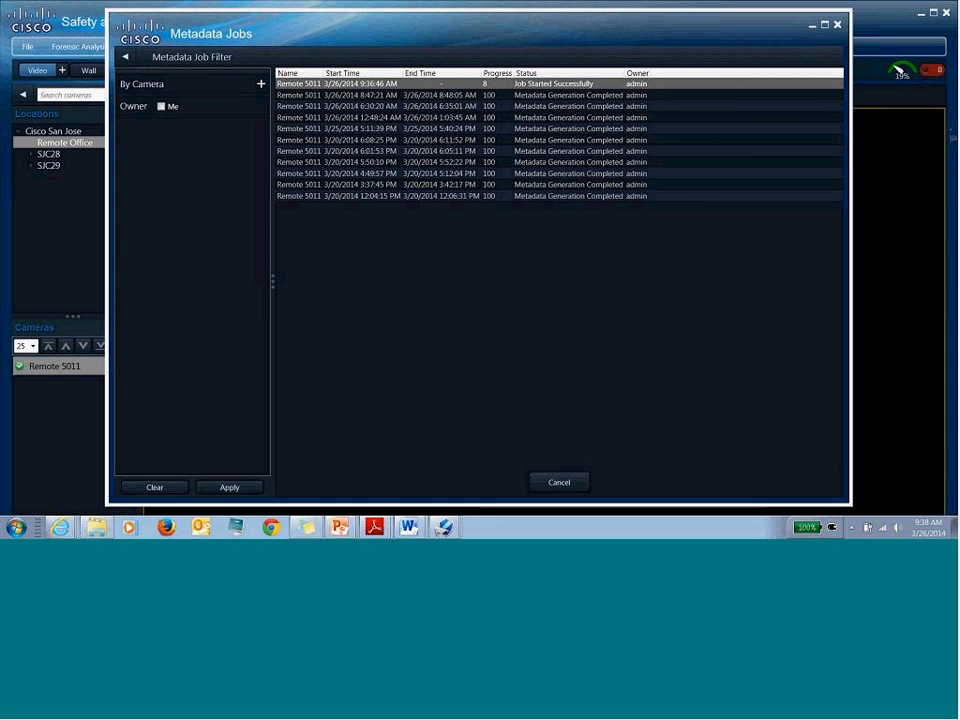
{"action": "left_click", "coordinate": [328, 95]}
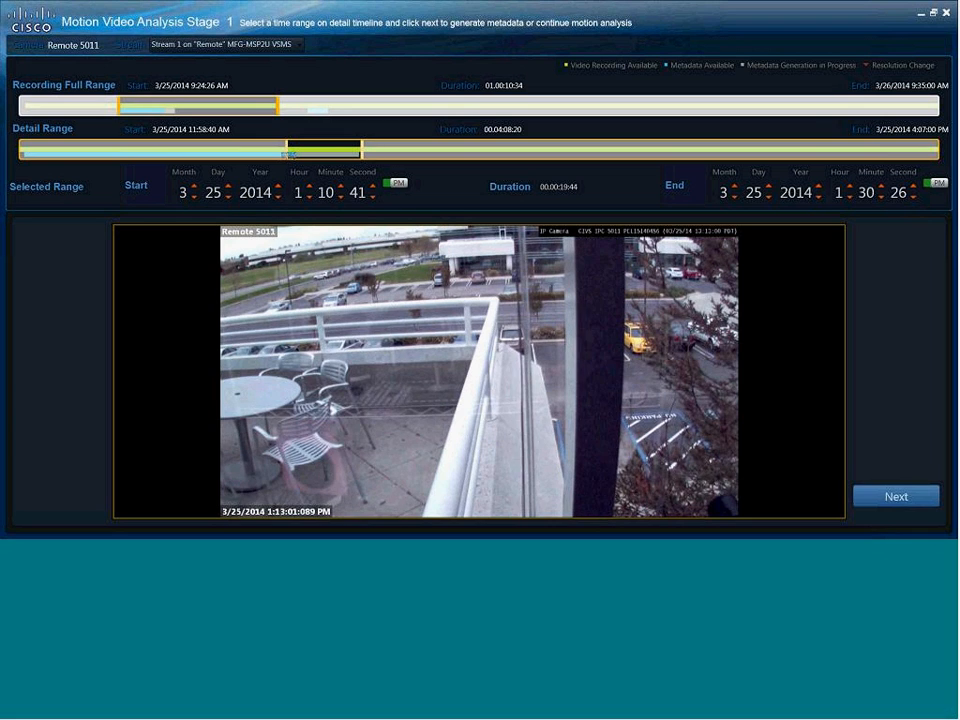
- Set the selected range to about 12:09:20 PM through 12:29:13 PM, proceed to Stage 2, and maximize its window
{"action": "left_click_drag", "start_coordinate": [288, 153], "coordinate": [60, 163]}
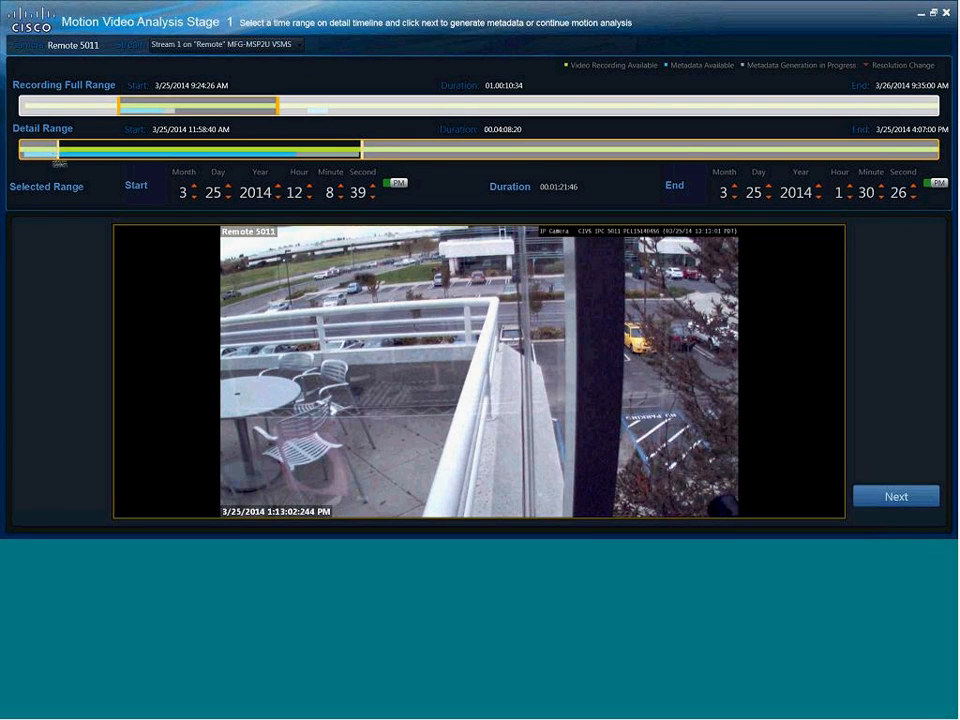
{"action": "left_click_drag", "start_coordinate": [361, 158], "coordinate": [137, 162]}
{"action": "left_click_drag", "start_coordinate": [58, 152], "coordinate": [61, 152]}
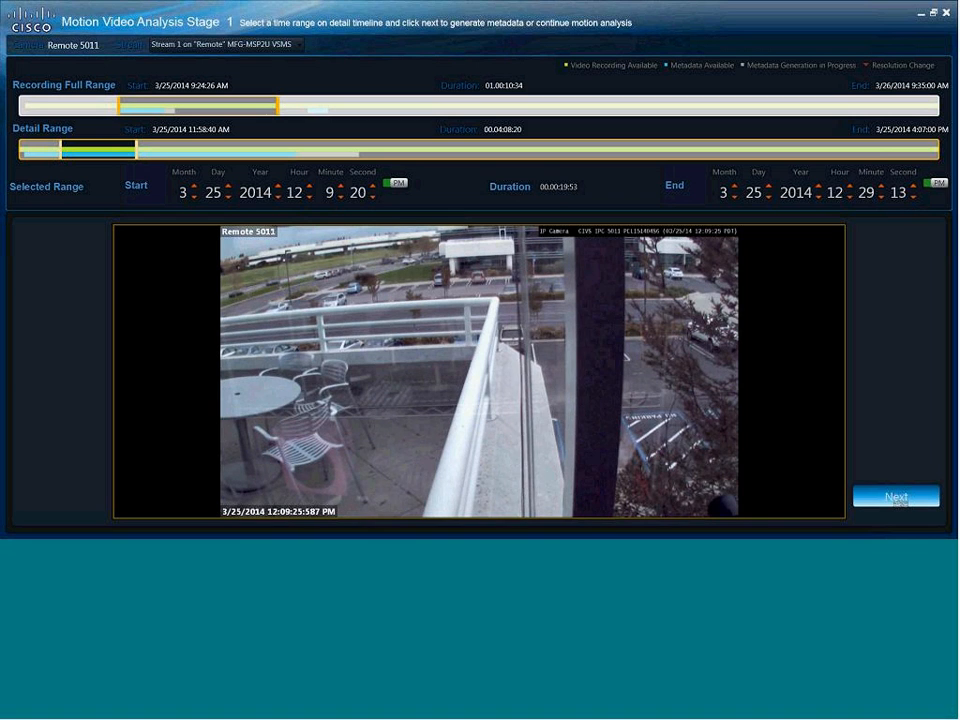
{"action": "left_click", "coordinate": [897, 500]}
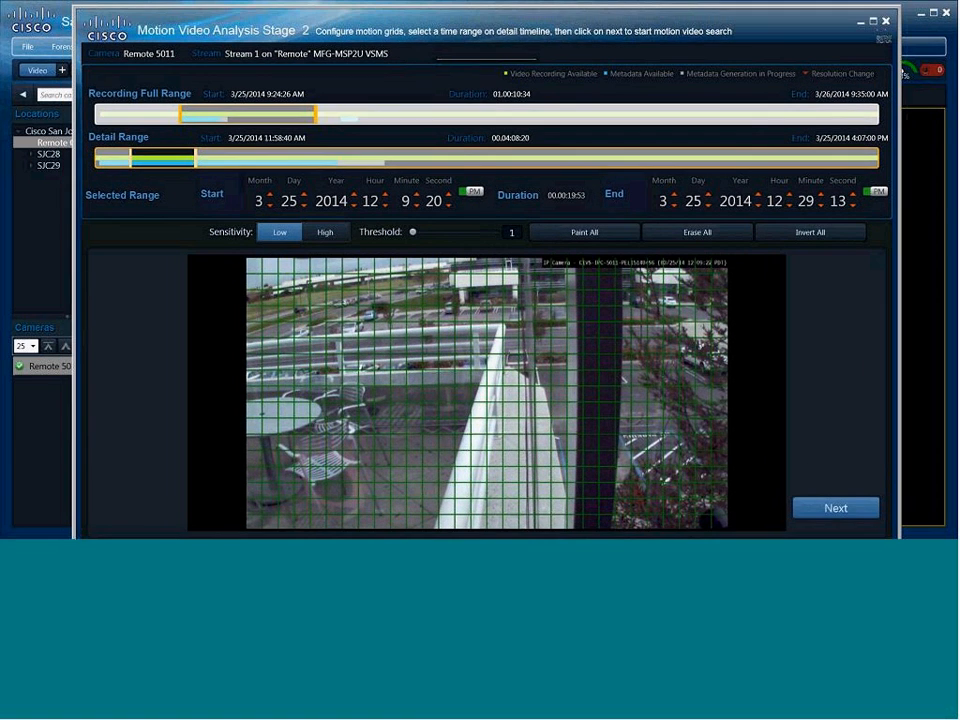
{"action": "left_click", "coordinate": [873, 22]}
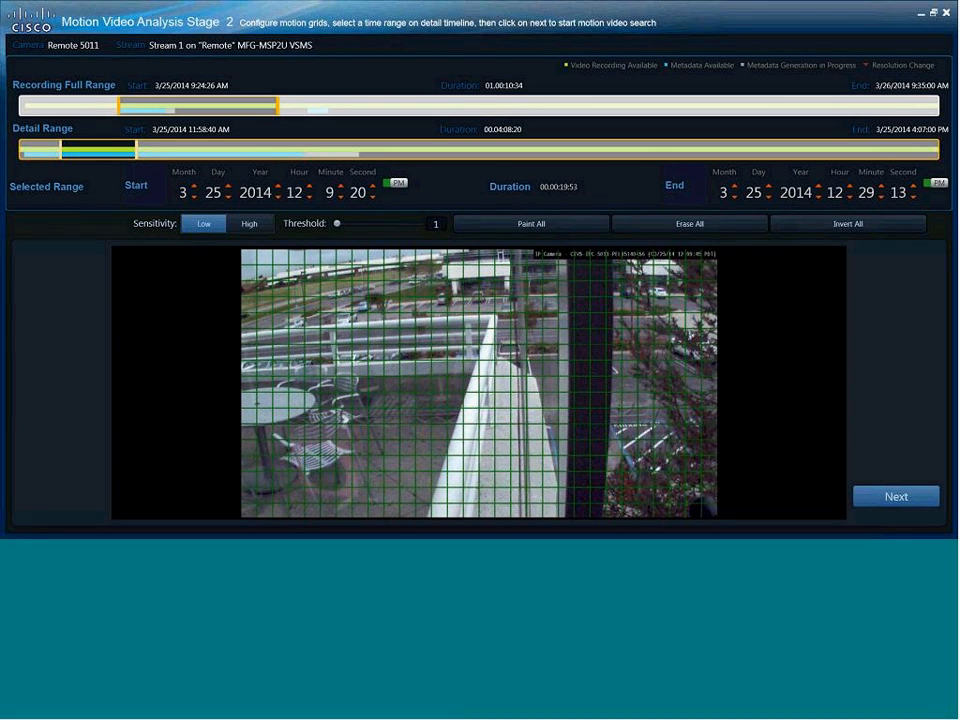
- Paint low-sensitivity motion grid cells along the strip between the white ledge and the dark pillar
{"action": "left_click", "coordinate": [534, 351]}
{"action": "left_click", "coordinate": [549, 351]}
{"action": "left_click_drag", "start_coordinate": [549, 352], "coordinate": [553, 405]}
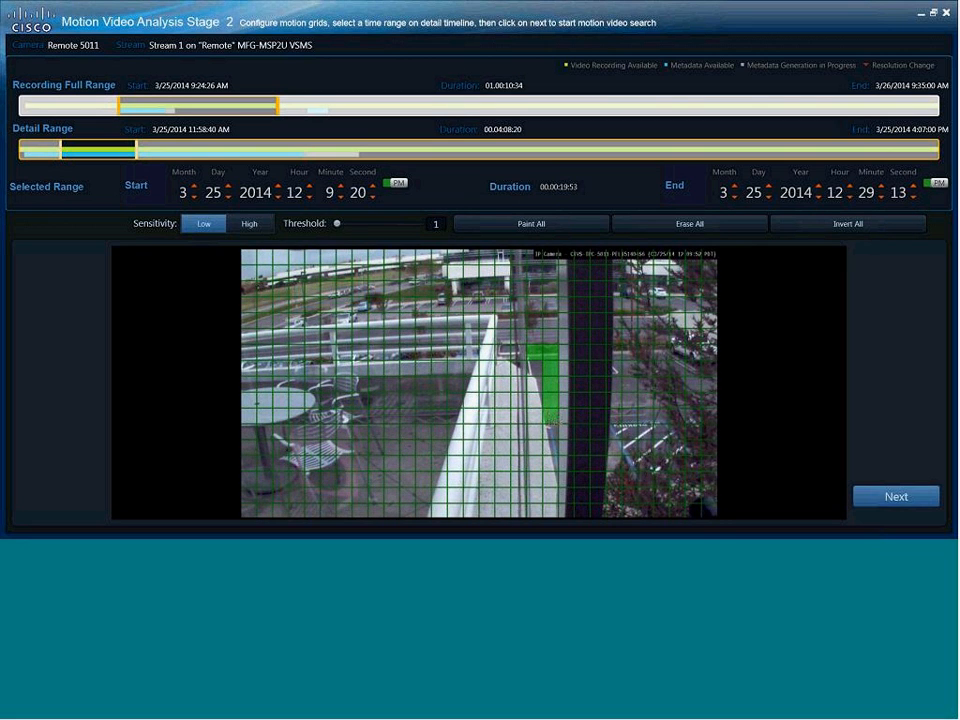
{"action": "mouse_move", "coordinate": [553, 401]}
{"action": "left_mouse_down"}
{"action": "mouse_move", "coordinate": [552, 424]}
{"action": "mouse_move", "coordinate": [585, 421]}
{"action": "left_mouse_up"}
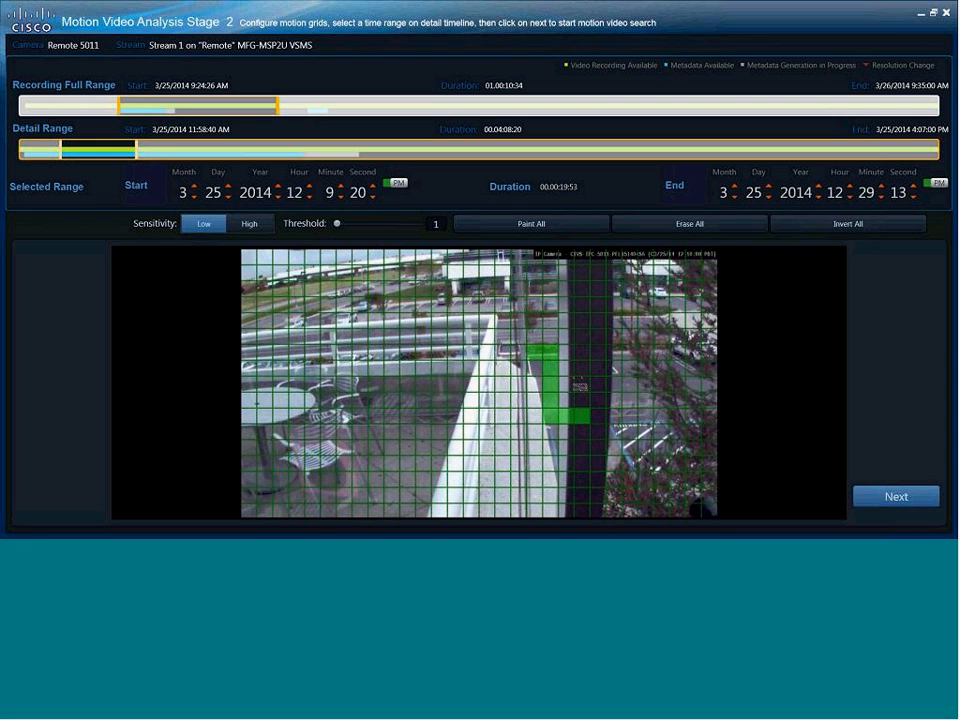
{"action": "mouse_move", "coordinate": [578, 383]}
{"action": "left_mouse_down"}
{"action": "mouse_move", "coordinate": [565, 382]}
{"action": "mouse_move", "coordinate": [540, 330]}
{"action": "mouse_move", "coordinate": [554, 326]}
{"action": "left_mouse_up"}
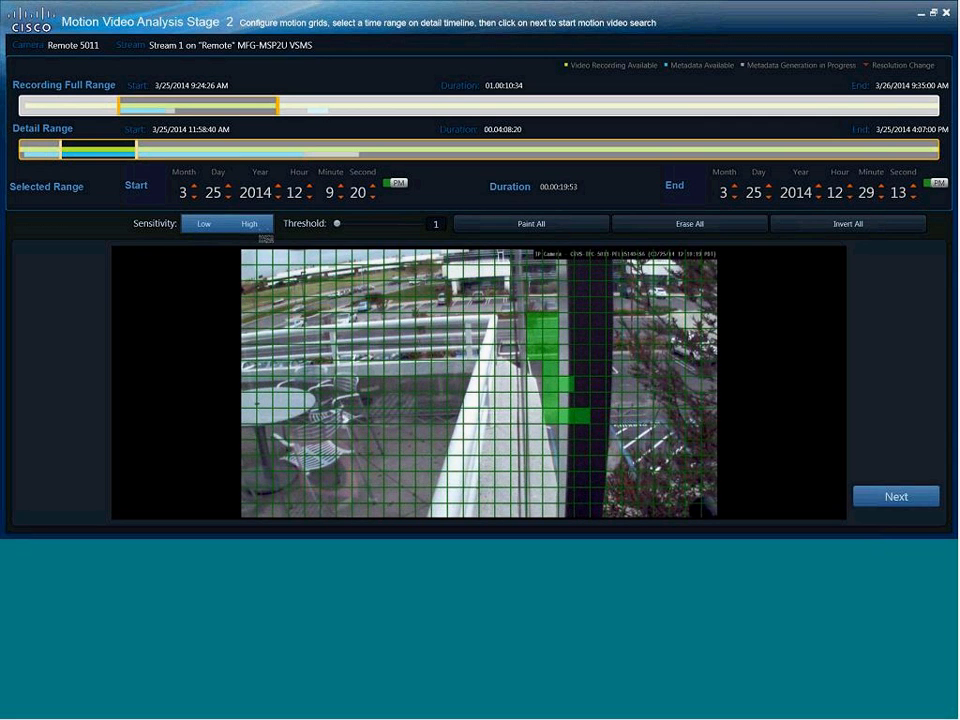
- Mark high-sensitivity cells at the far end of the white railing and set the threshold to 6
{"action": "left_click", "coordinate": [250, 224]}
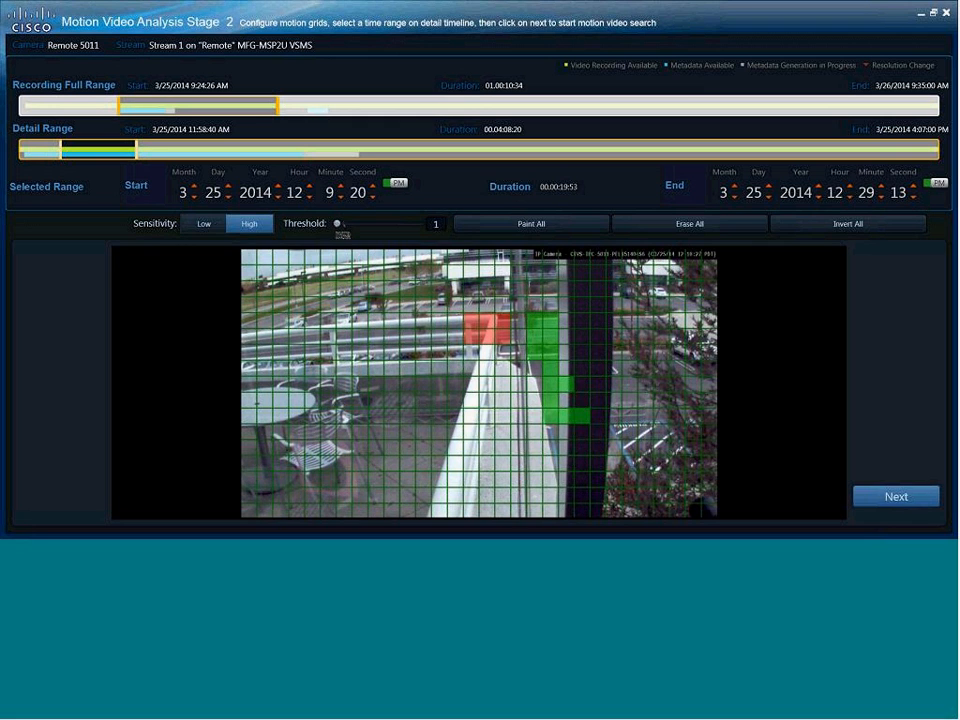
{"action": "left_click_drag", "start_coordinate": [338, 224], "coordinate": [337, 224]}
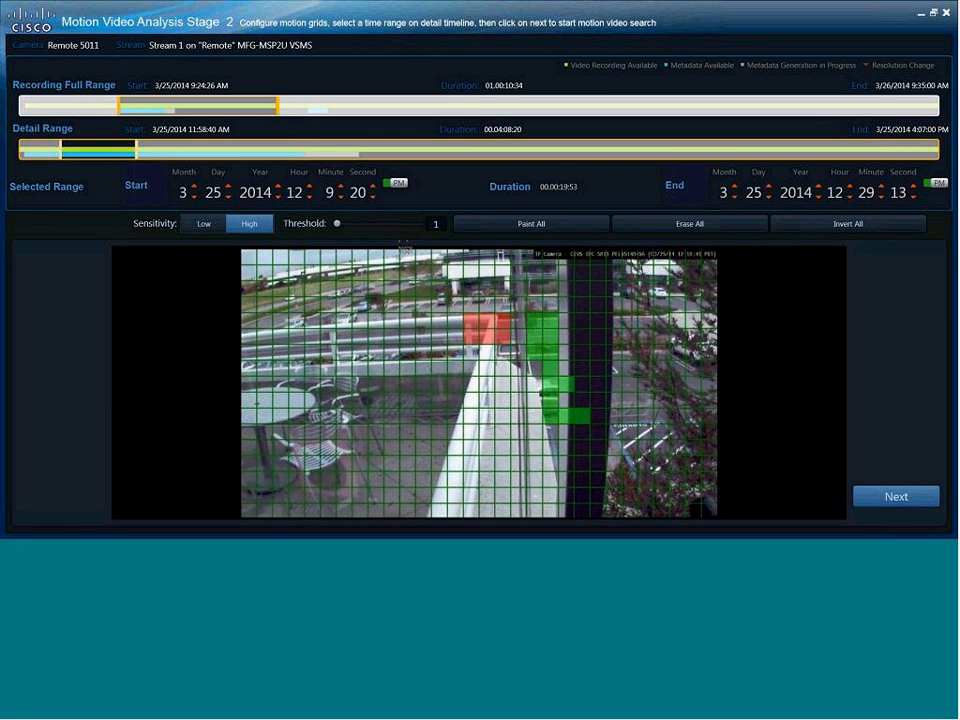
{"action": "left_click_drag", "start_coordinate": [337, 223], "coordinate": [421, 223]}
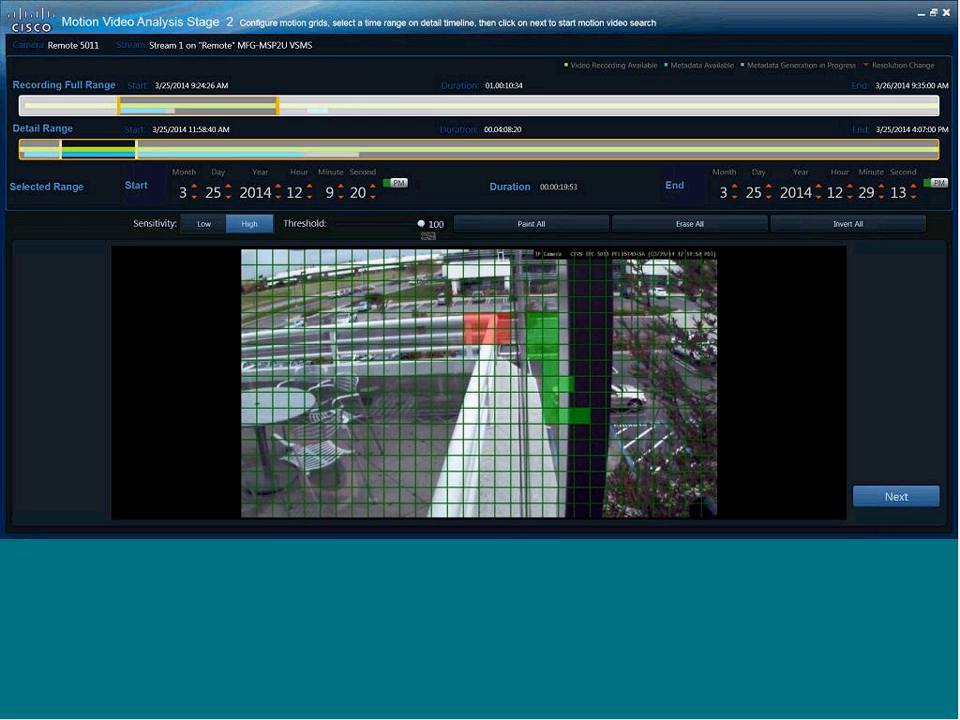
{"action": "left_click_drag", "start_coordinate": [421, 224], "coordinate": [341, 225]}
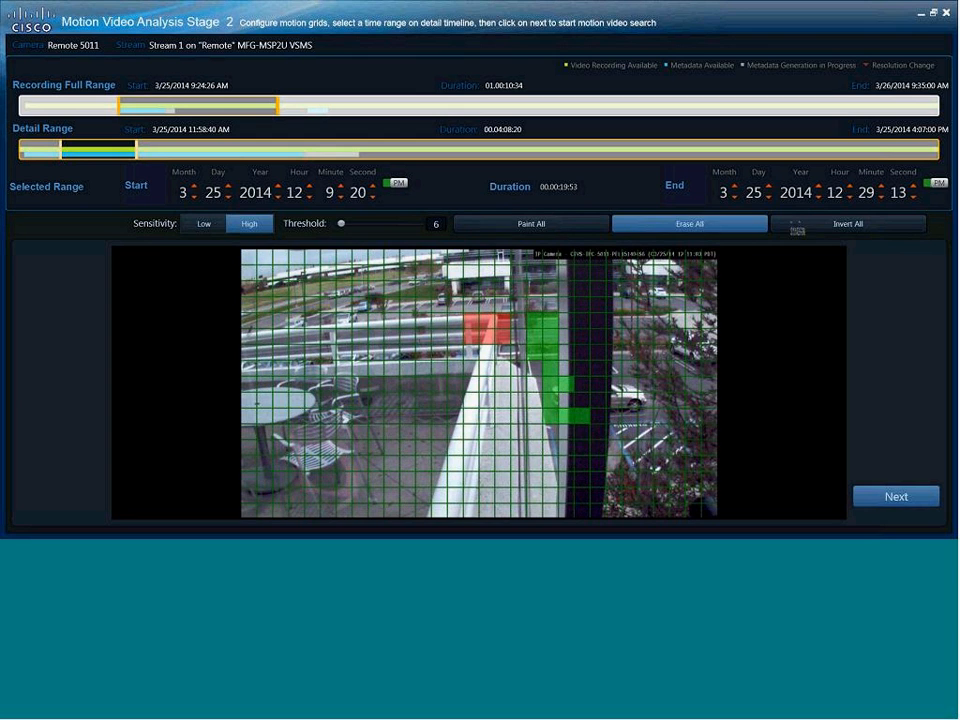
- Invert the whole motion grid twice and clear the marked cells at the railing's far end
{"action": "left_click", "coordinate": [850, 224]}
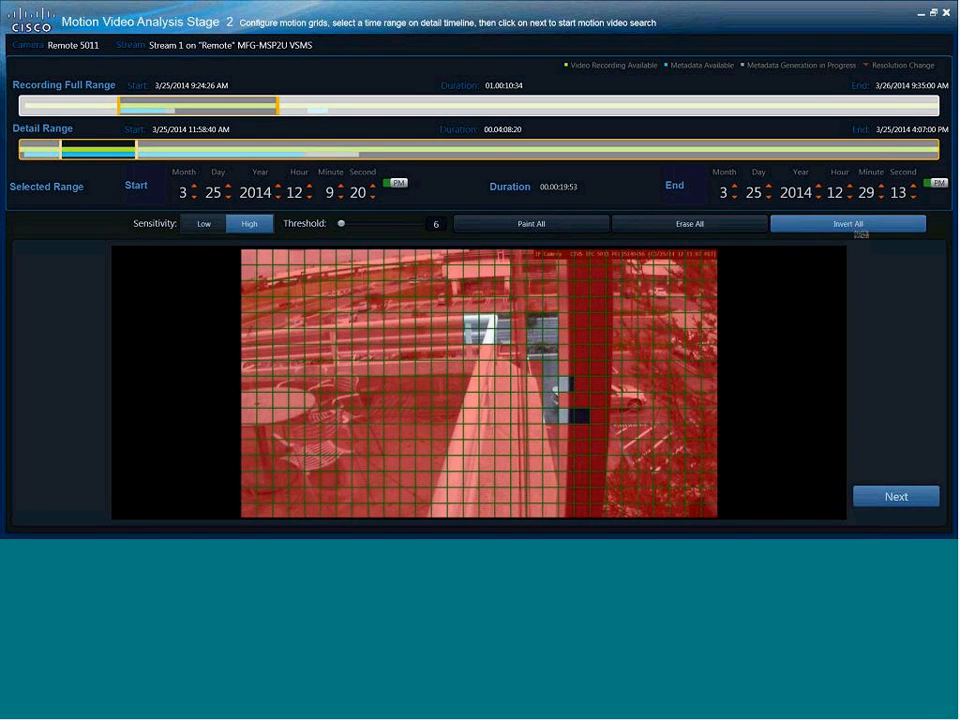
{"action": "left_click", "coordinate": [850, 224]}
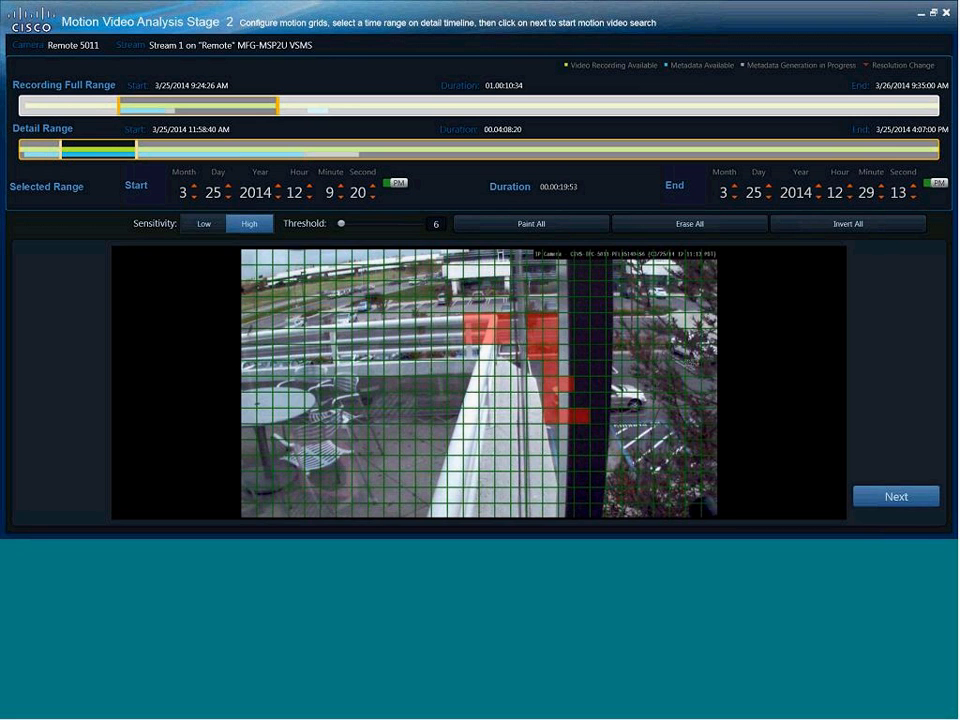
{"action": "left_click", "coordinate": [504, 322]}
{"action": "left_click", "coordinate": [504, 337]}
{"action": "left_click", "coordinate": [471, 337]}
{"action": "left_click", "coordinate": [487, 337]}
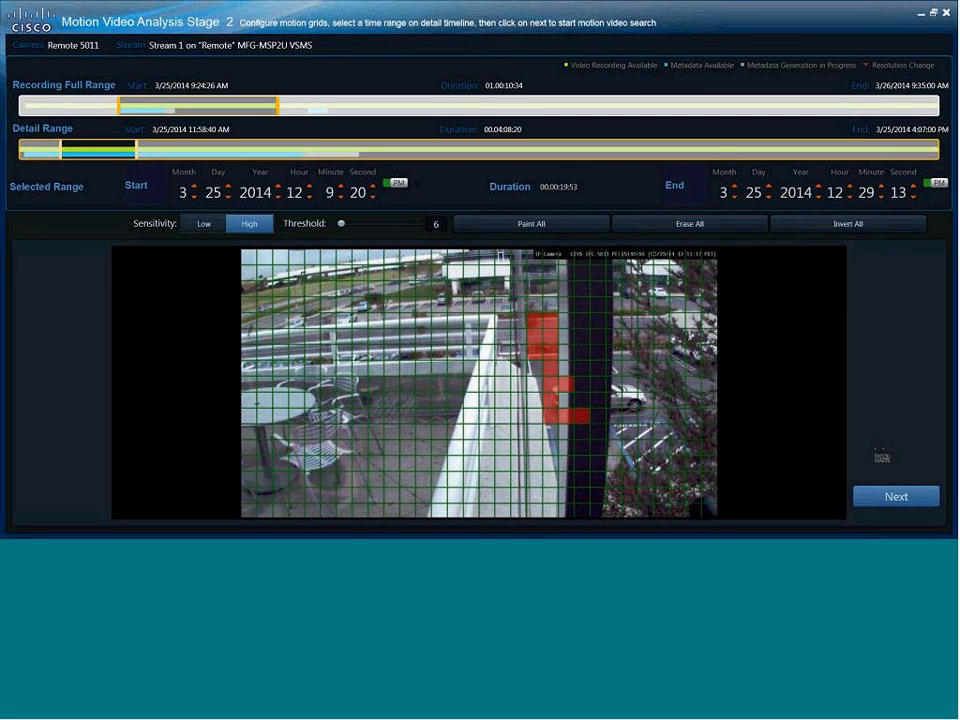
- Run the motion search on the configured grid and maximize the Stage 3 results window
{"action": "left_click", "coordinate": [897, 497]}
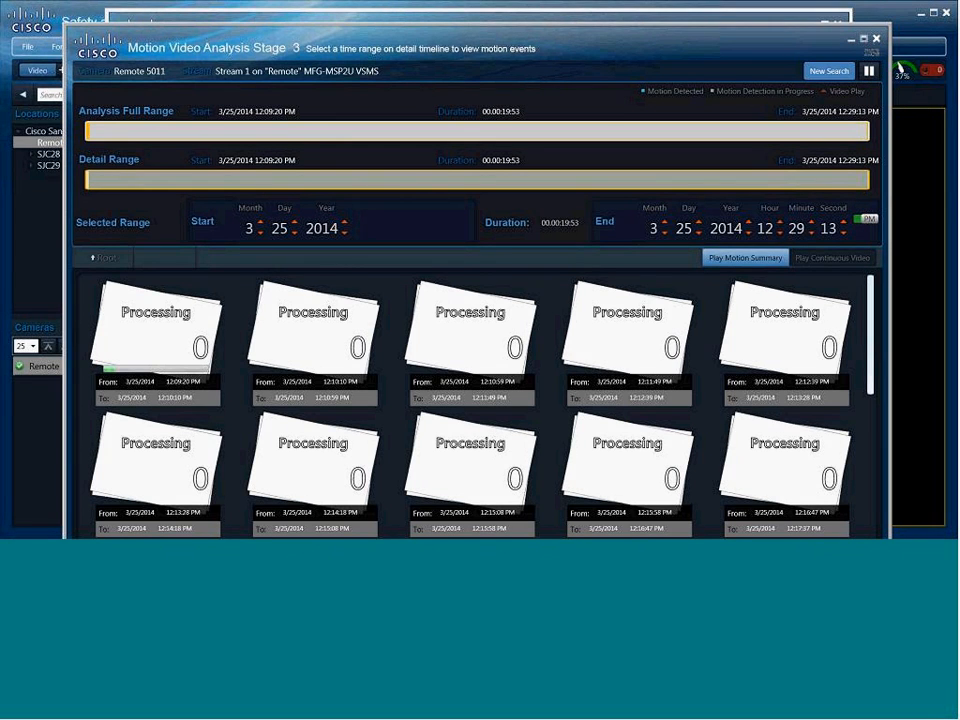
{"action": "left_click", "coordinate": [863, 38]}
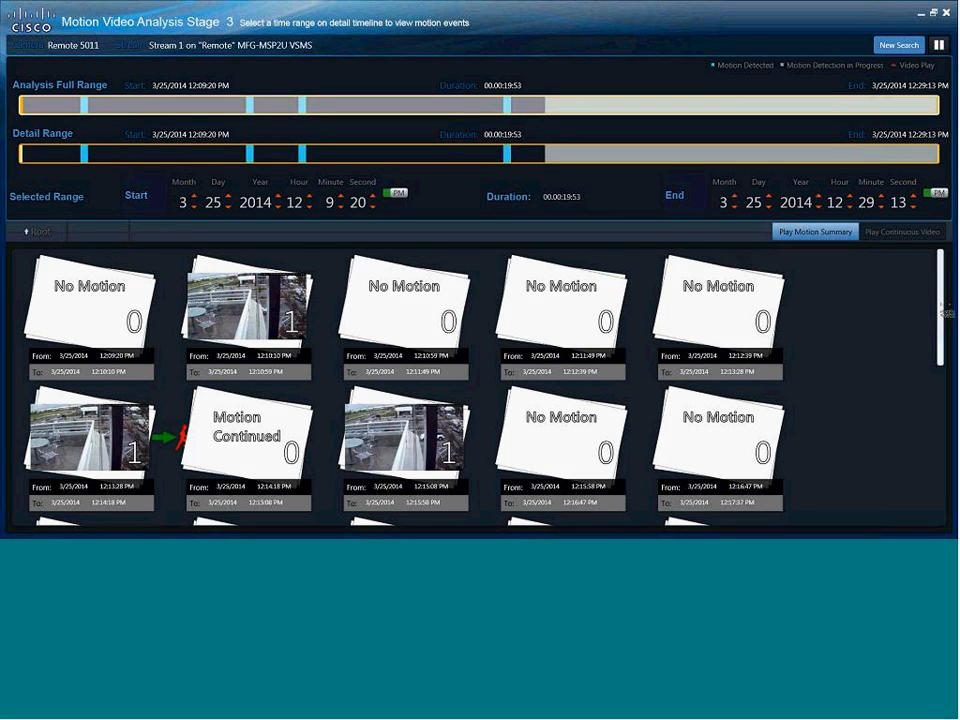
{"action": "mouse_move", "coordinate": [941, 310]}
{"action": "left_mouse_down"}
{"action": "mouse_move", "coordinate": [941, 333]}
{"action": "mouse_move", "coordinate": [938, 299]}
{"action": "left_mouse_up"}
{"action": "left_click_drag", "start_coordinate": [942, 313], "coordinate": [944, 305]}
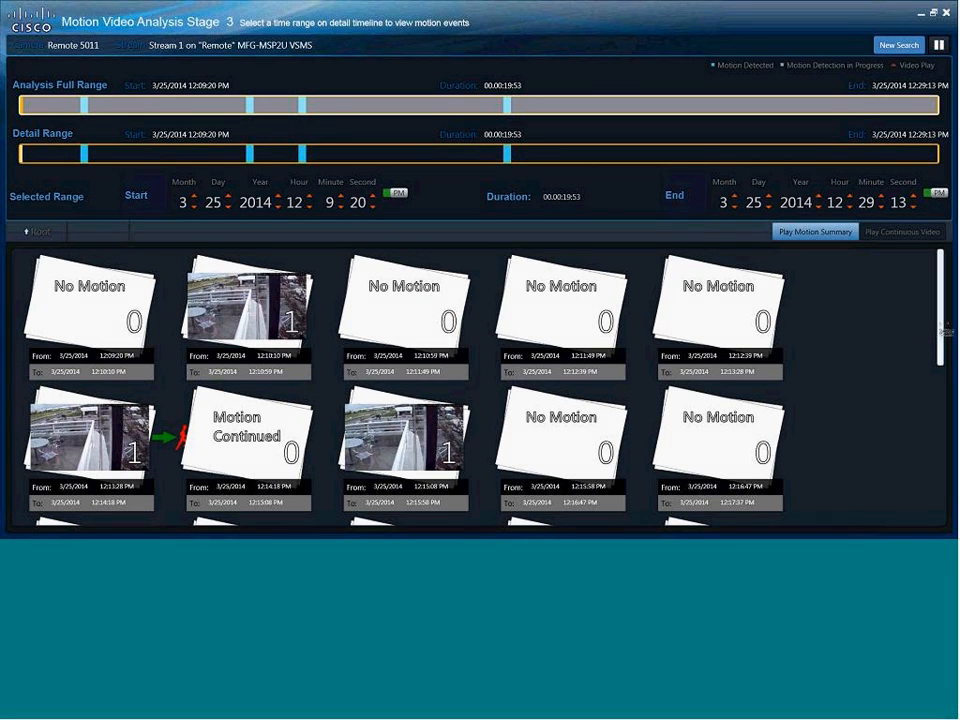
{"action": "left_click_drag", "start_coordinate": [941, 355], "coordinate": [944, 291]}
{"action": "left_click", "coordinate": [828, 238]}
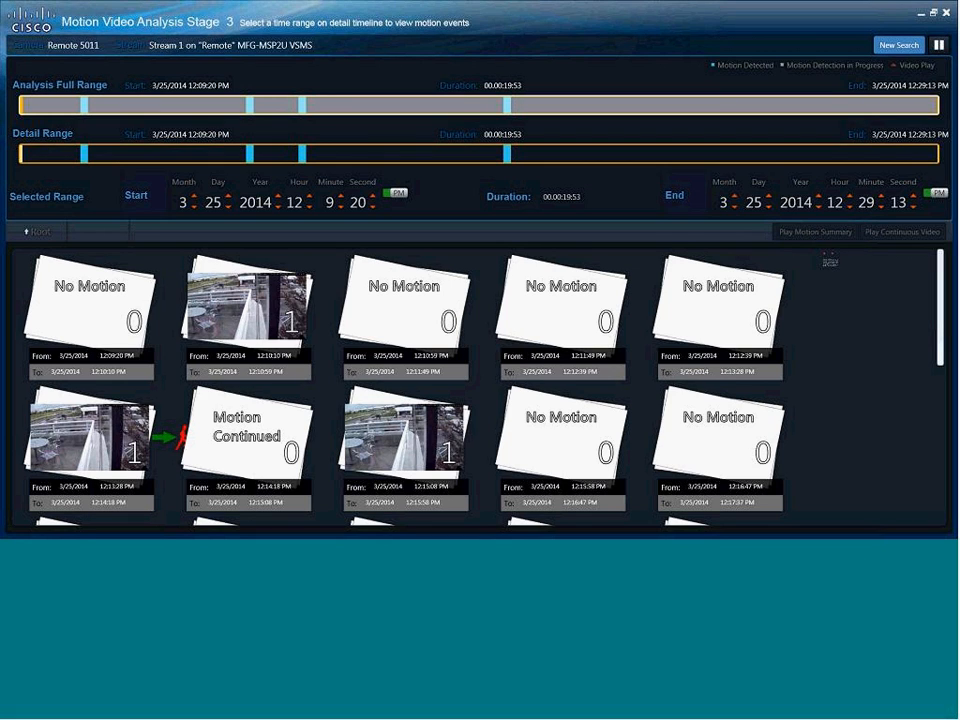
{"action": "left_click", "coordinate": [920, 236]}
- Open the 12:10:10 PM to 12:10:59 PM result segment and play its motion clip in a separate window
{"action": "left_click", "coordinate": [250, 305]}
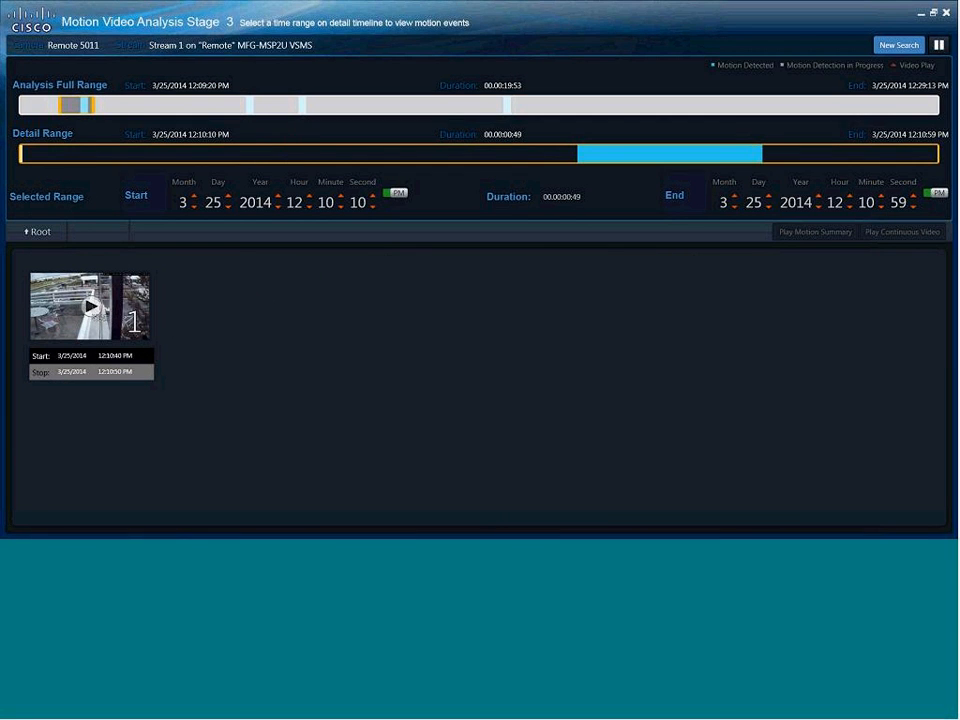
{"action": "mouse_move", "coordinate": [92, 305]}
{"action": "right_click", "coordinate": [128, 300]}
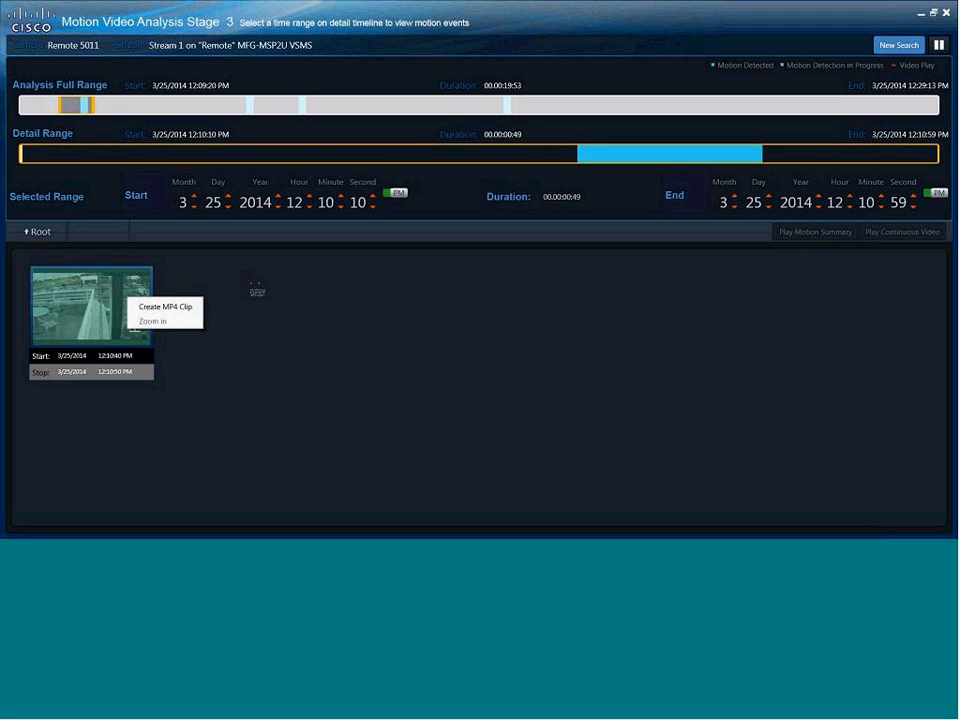
{"action": "left_click", "coordinate": [255, 291]}
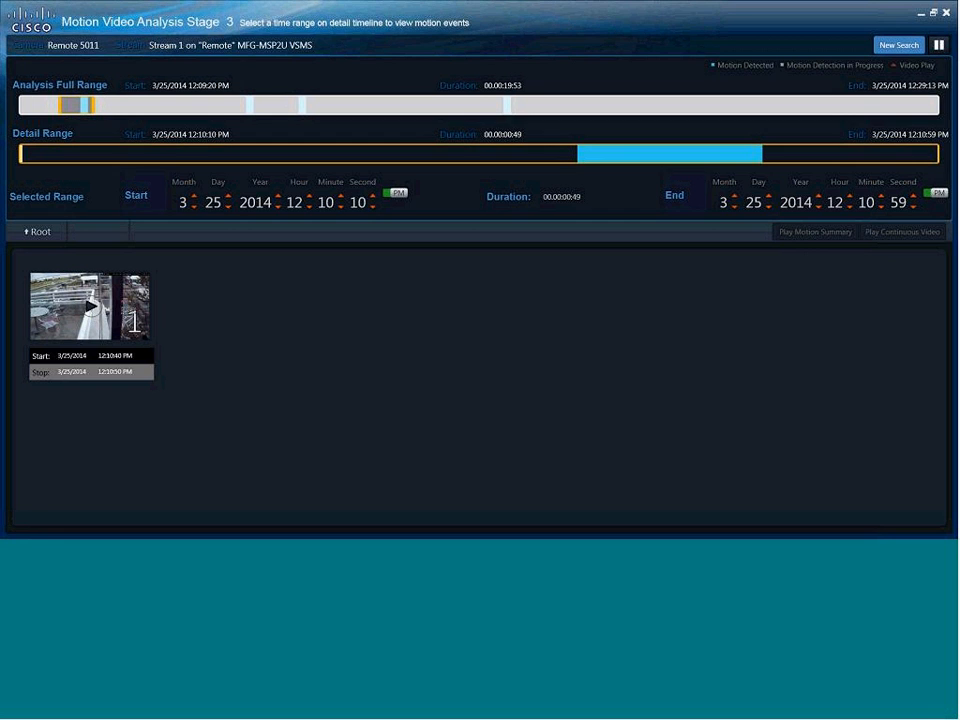
{"action": "left_click", "coordinate": [91, 306]}
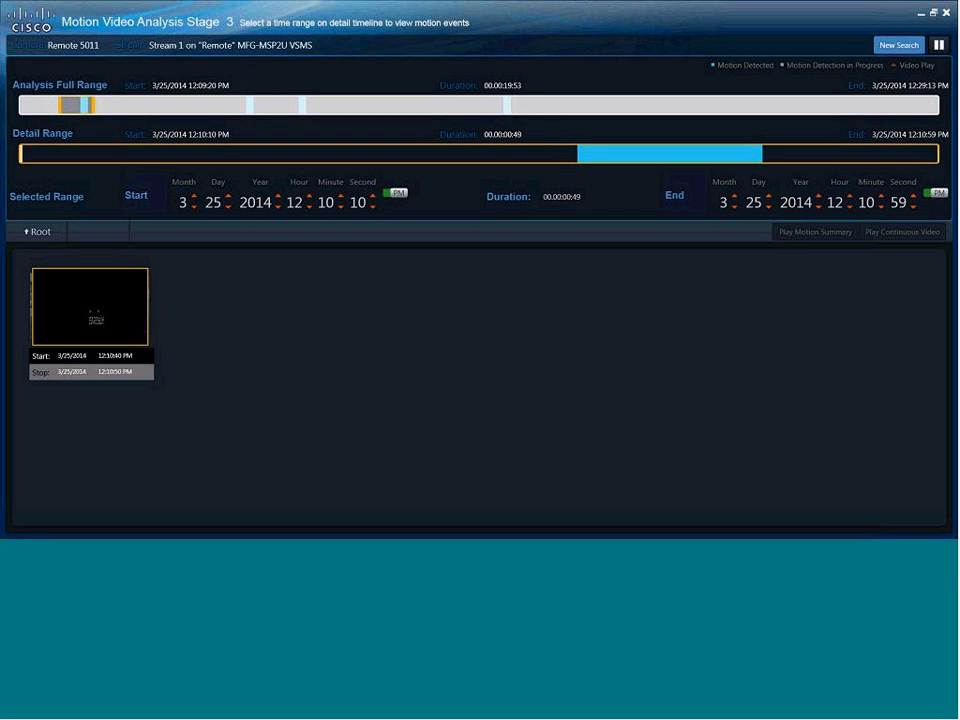
{"action": "double_click", "coordinate": [96, 314]}
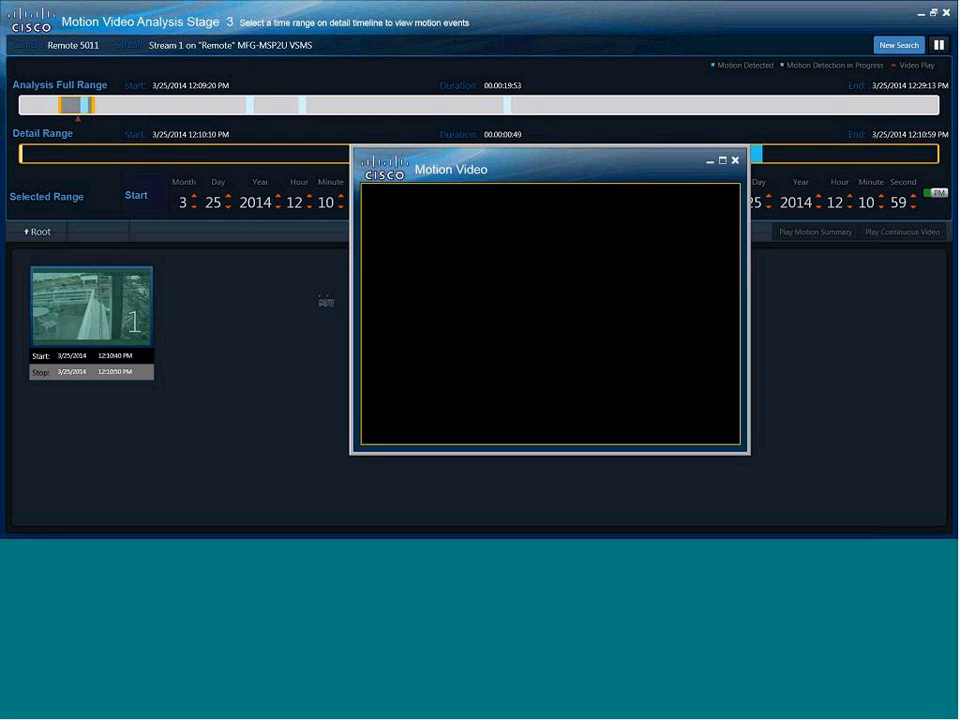
- Switch the motion video to the primary server's LIVE stream, then close the video window
{"action": "right_click", "coordinate": [591, 268]}
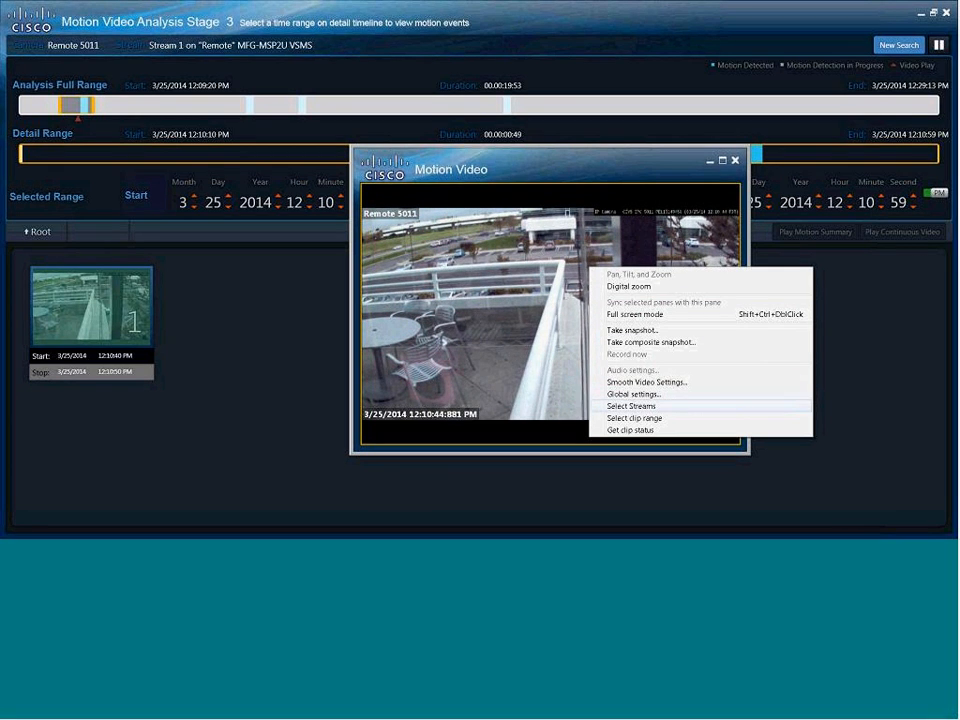
{"action": "left_click", "coordinate": [630, 406]}
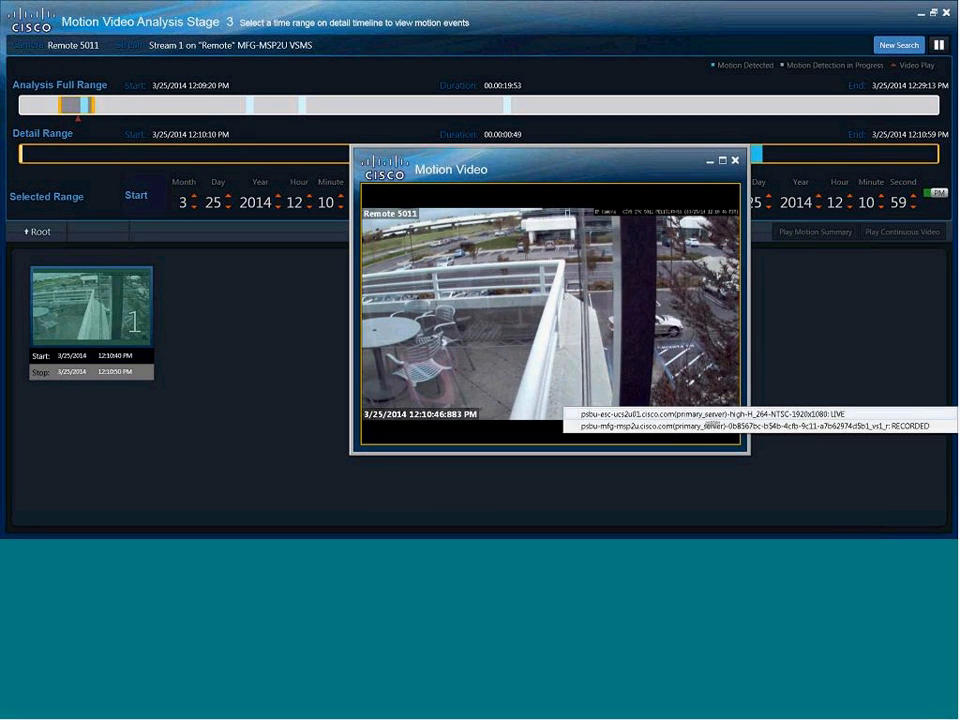
{"action": "left_click", "coordinate": [708, 414]}
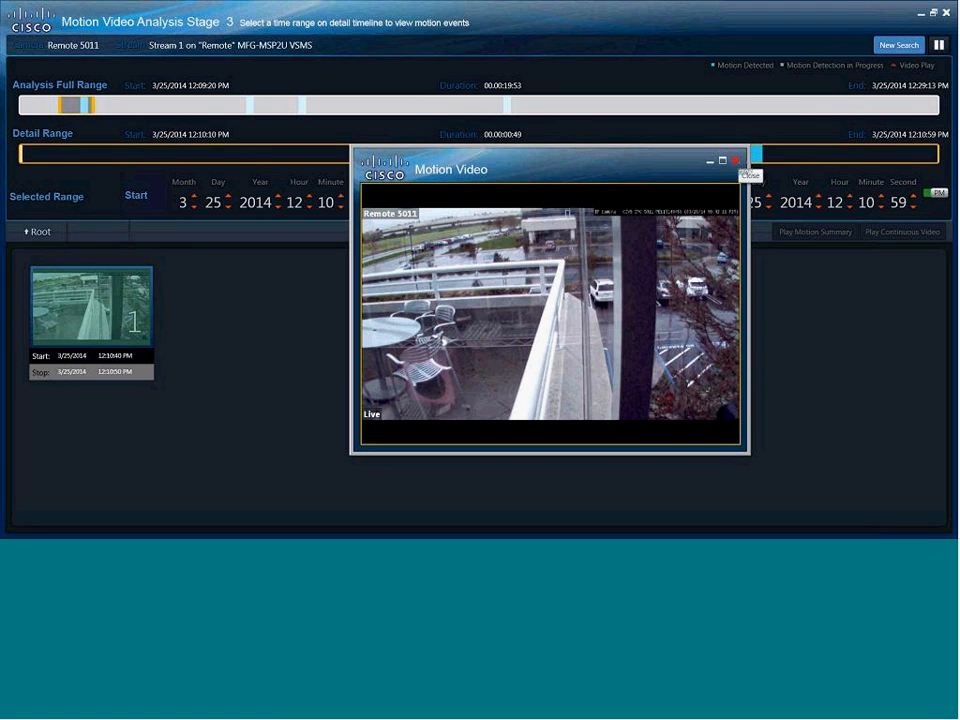
{"action": "left_click", "coordinate": [736, 160]}
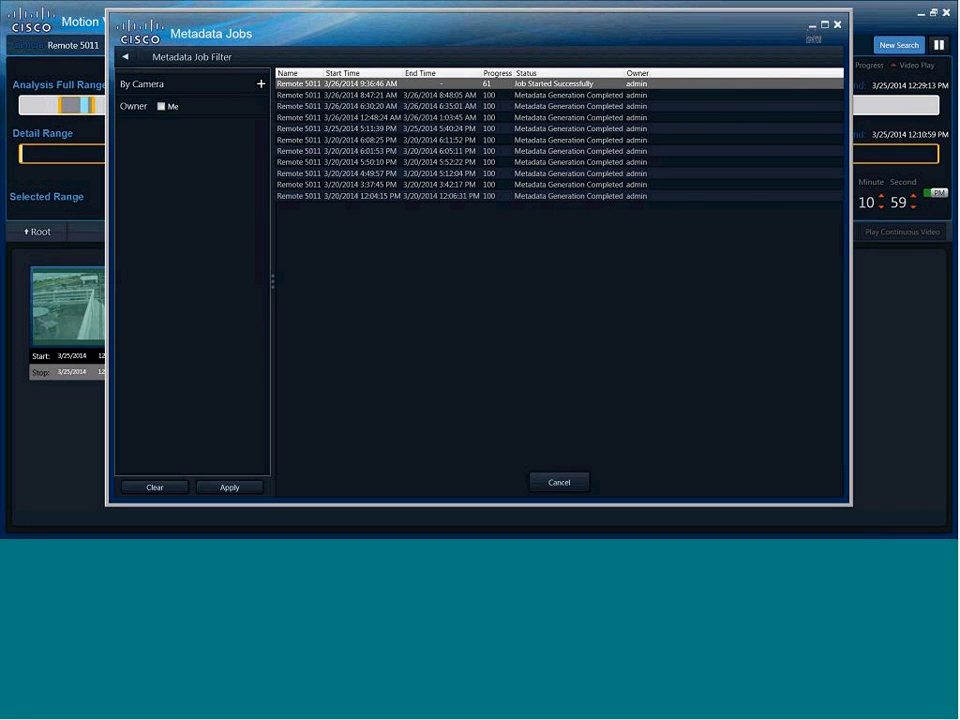
- Minimize the Metadata Jobs window and start the VSM 7.5 SE Training Day 1 slide show in PowerPoint from the Future Vision slide
{"action": "left_click", "coordinate": [812, 25]}
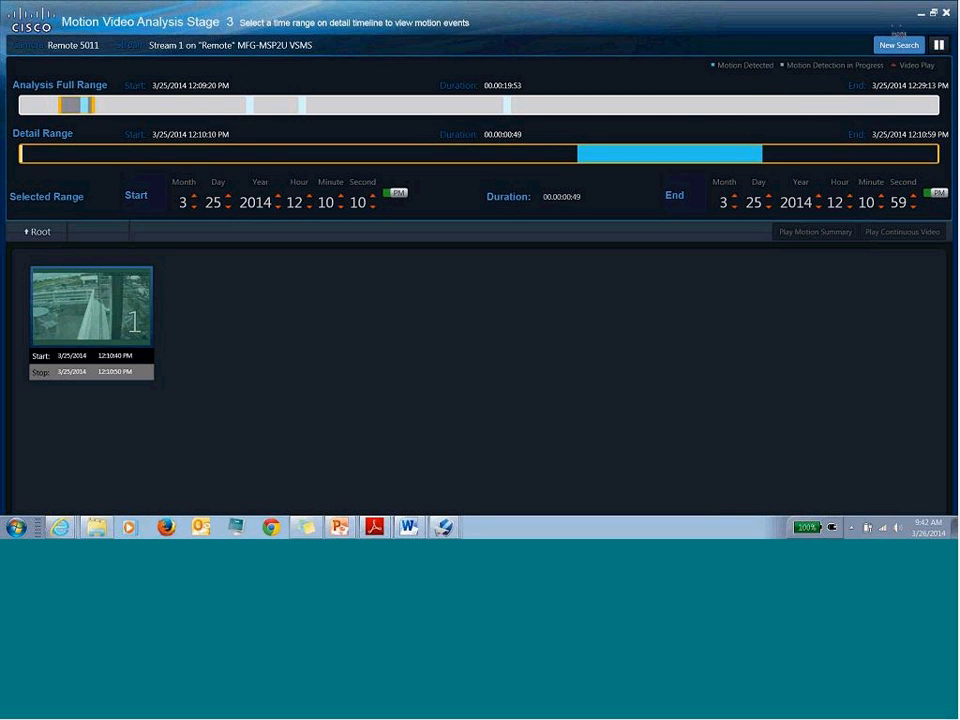
{"action": "mouse_move", "coordinate": [340, 526]}
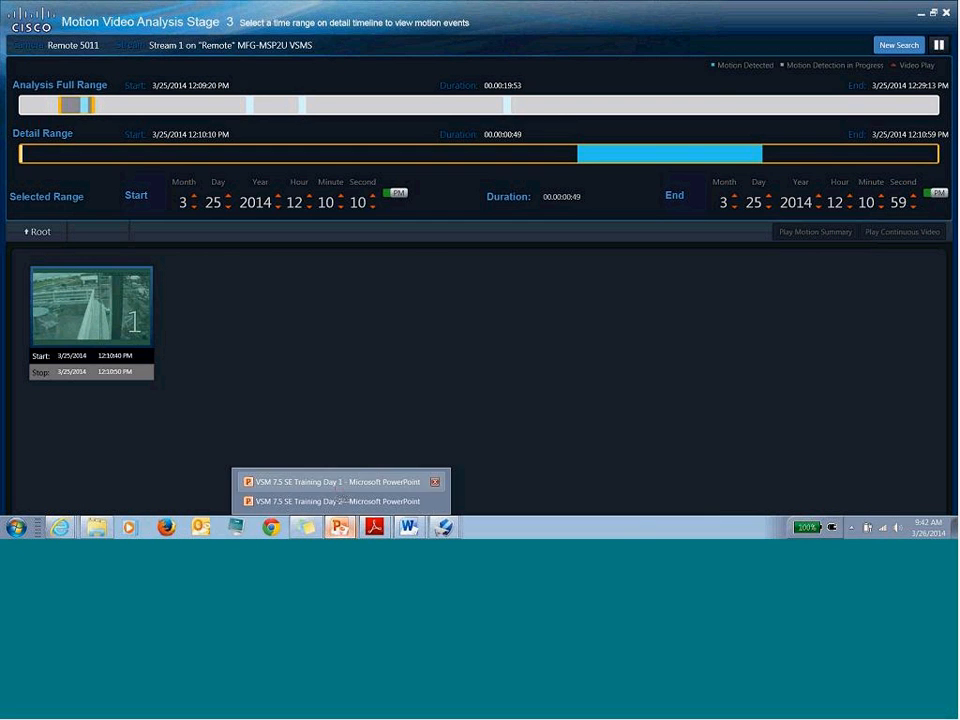
{"action": "left_click", "coordinate": [337, 481]}
{"action": "key", "text": "Page_Down"}
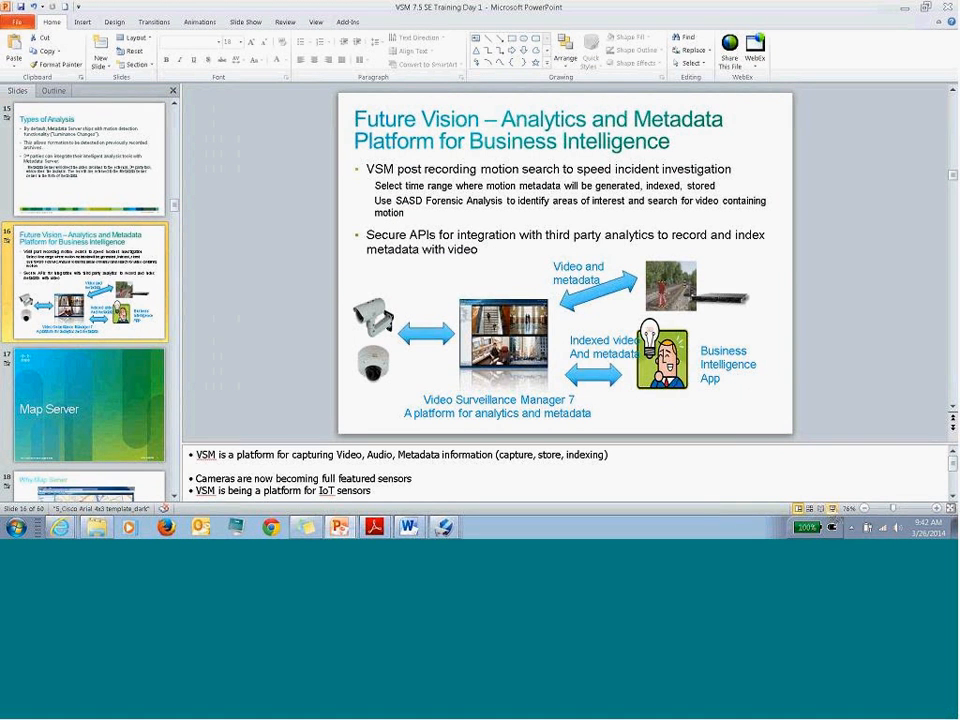
{"action": "key", "text": "shift+F5"}
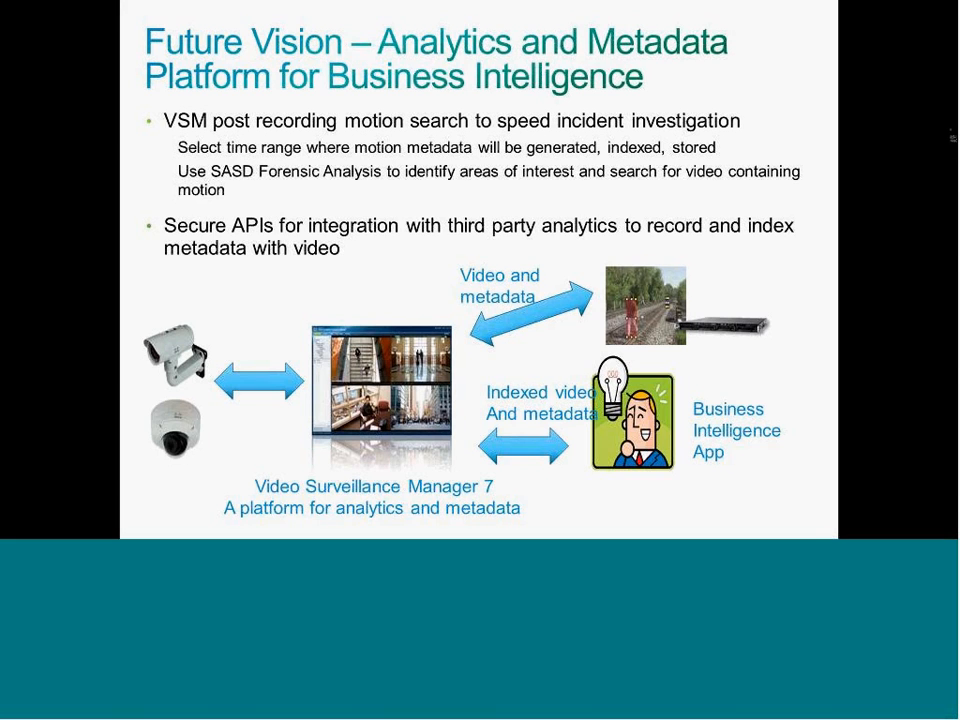